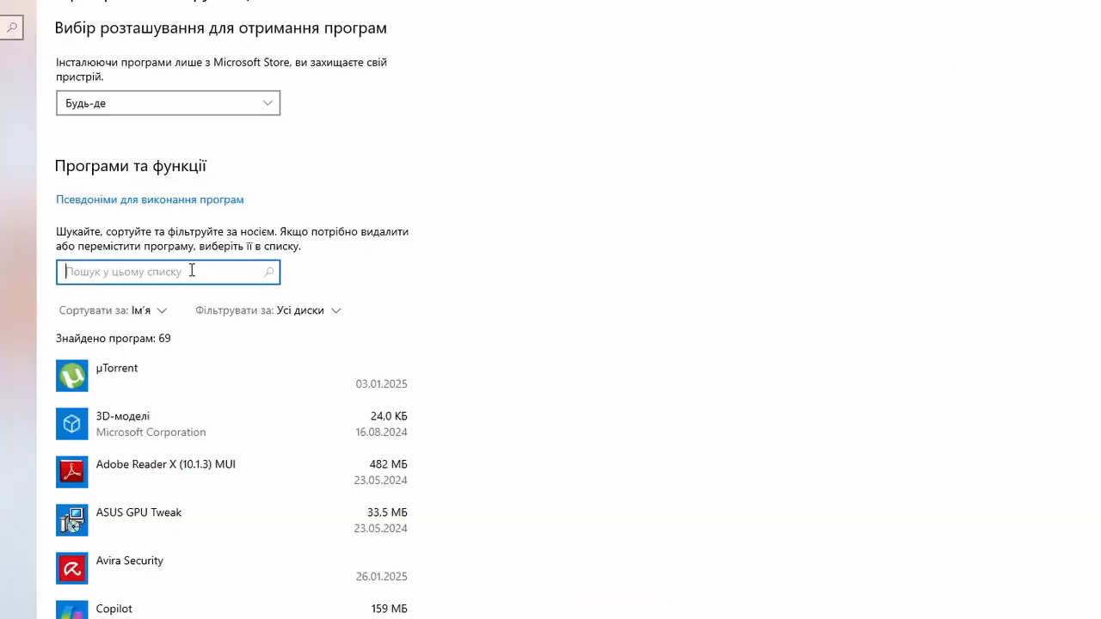
- Find the installed Microsoft Office LTSC Professional Plus 2024 by searching for "office" and uninstall it
type("office")
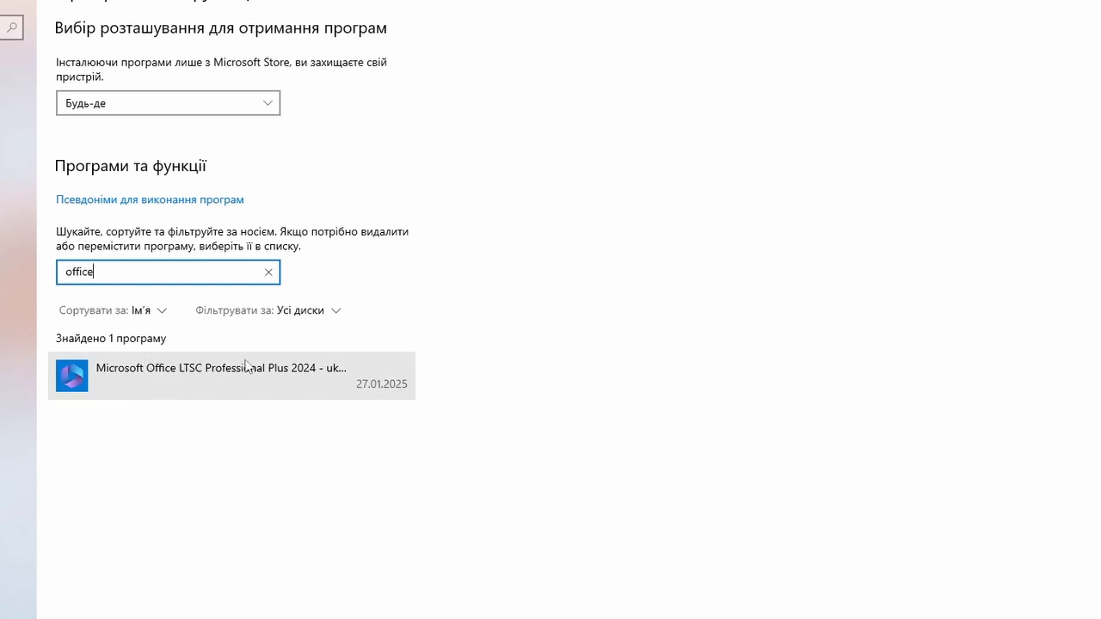
left_click(270, 374)
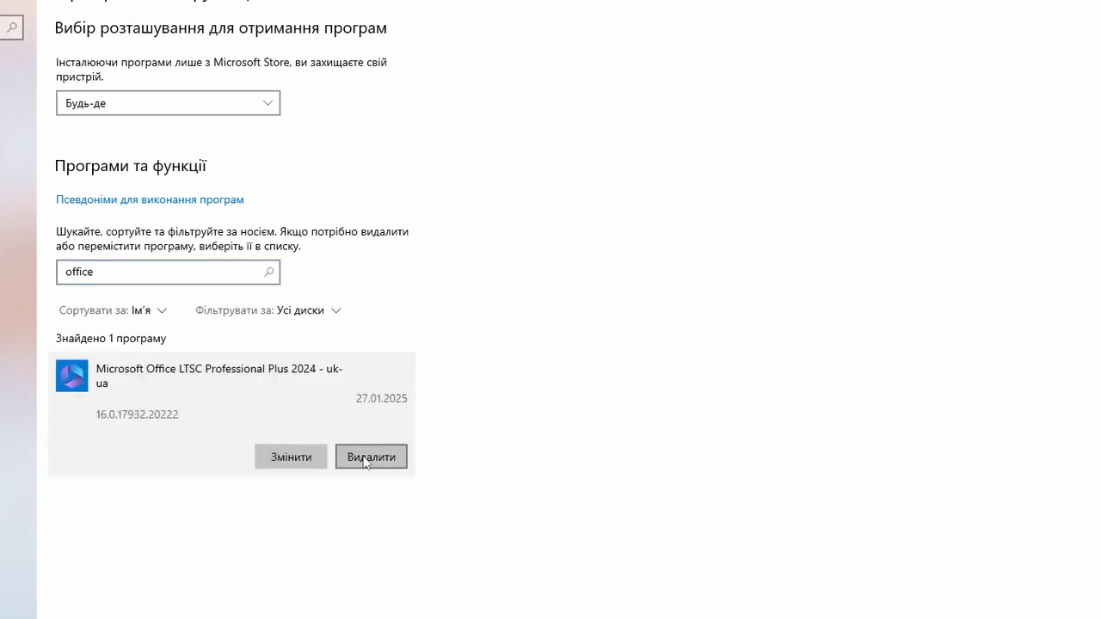
left_click(365, 458)
left_click(436, 425)
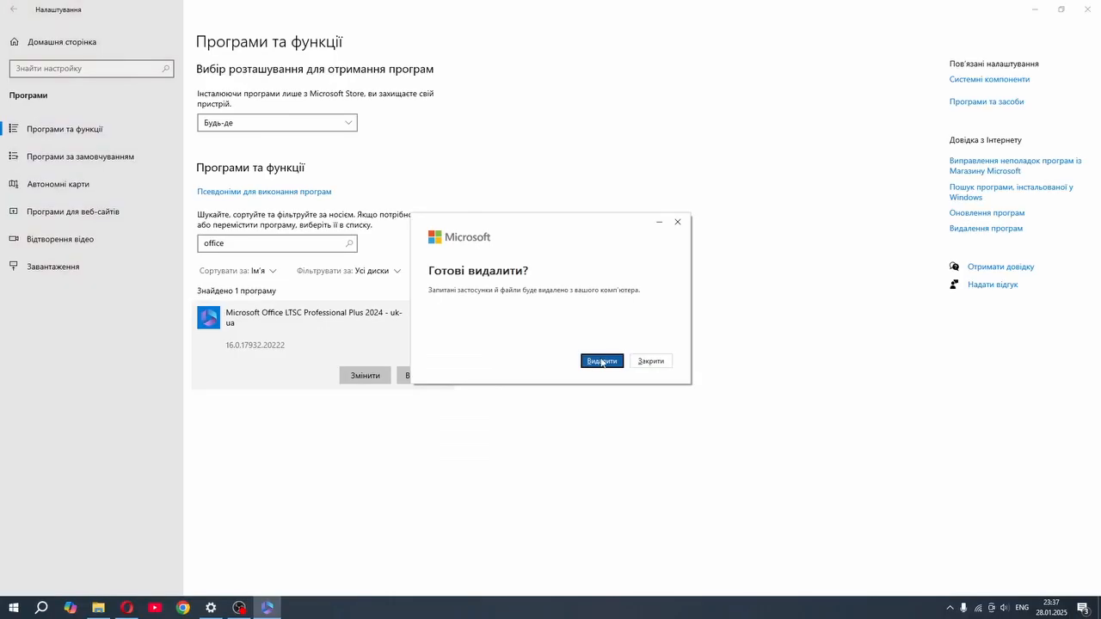
left_click(601, 362)
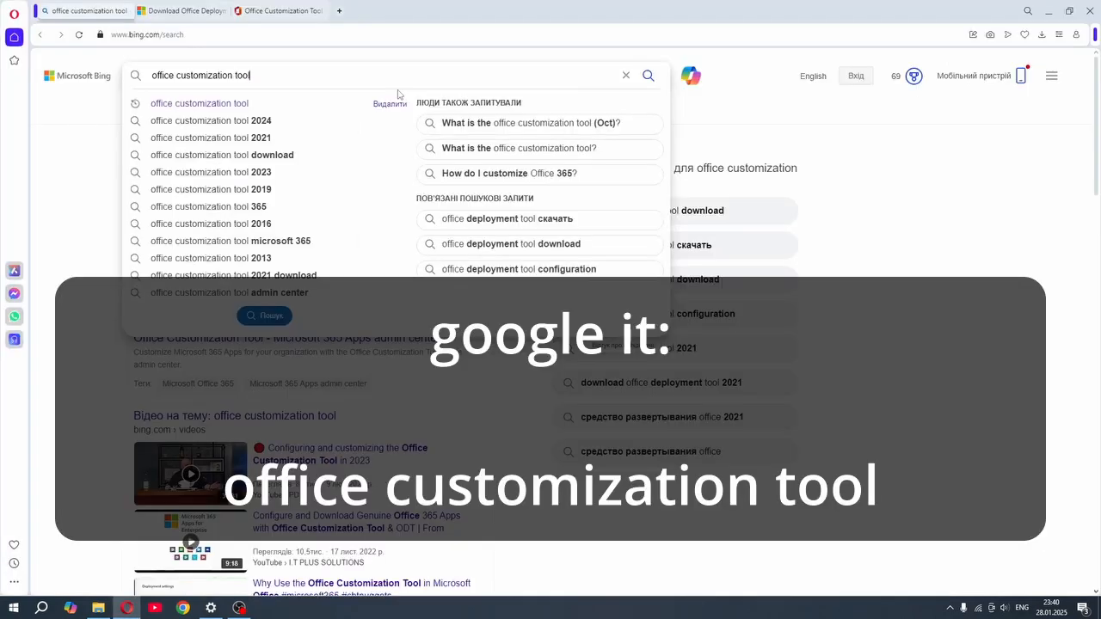
- Search the web for "office customization tool" and select Office LTSC Professional Plus 2024 - Volume License as the tool's Office suite
key("Return")
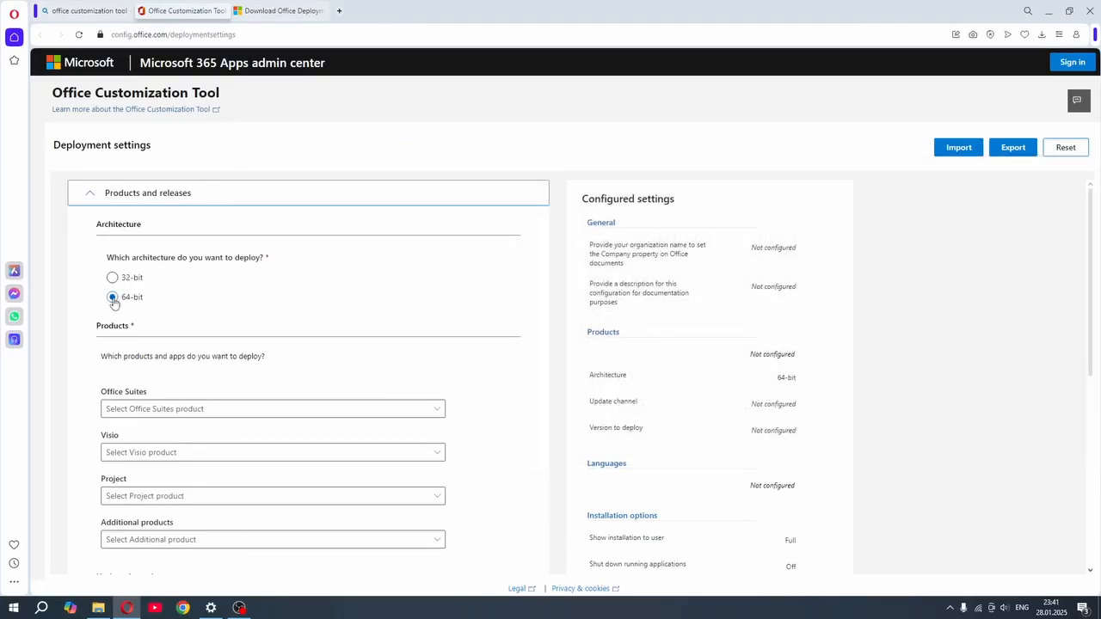
scroll(239, 319, "down", 2)
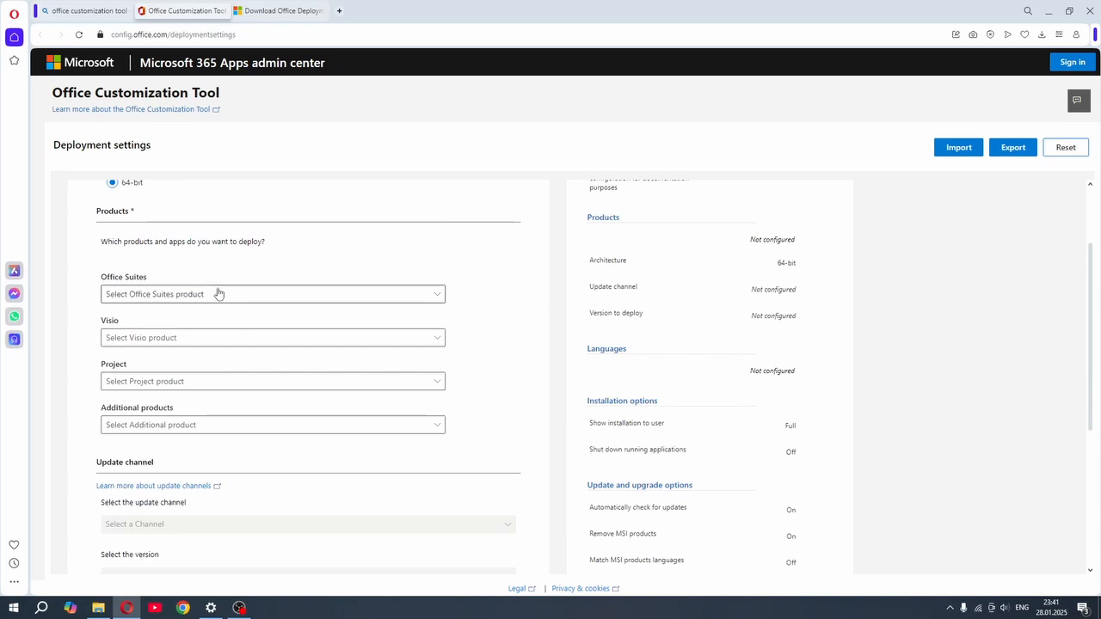
left_click(218, 293)
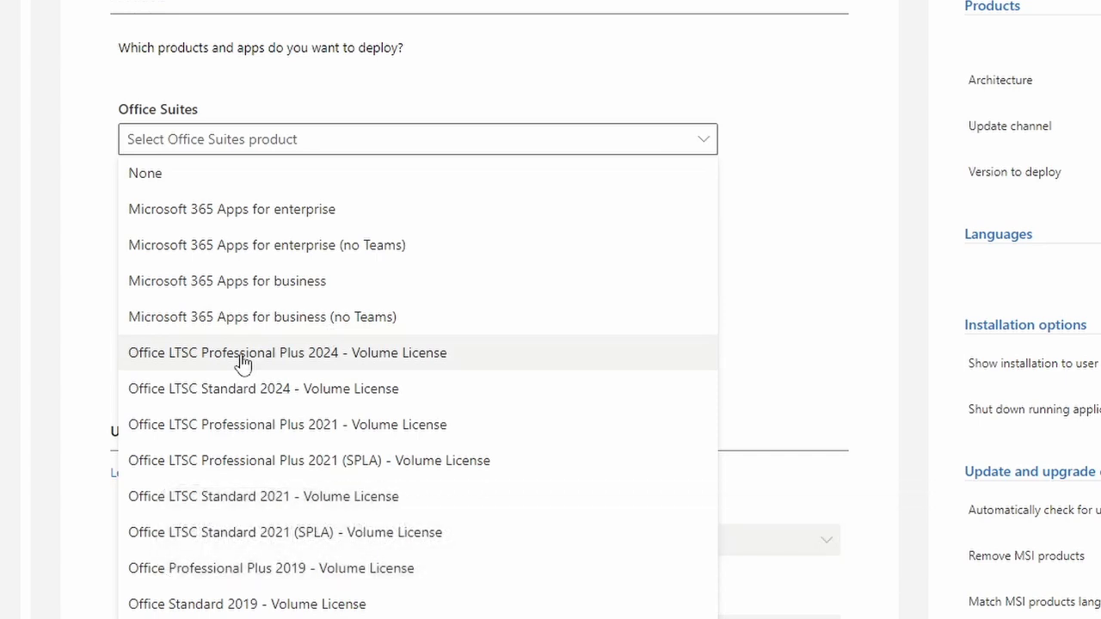
left_click(242, 363)
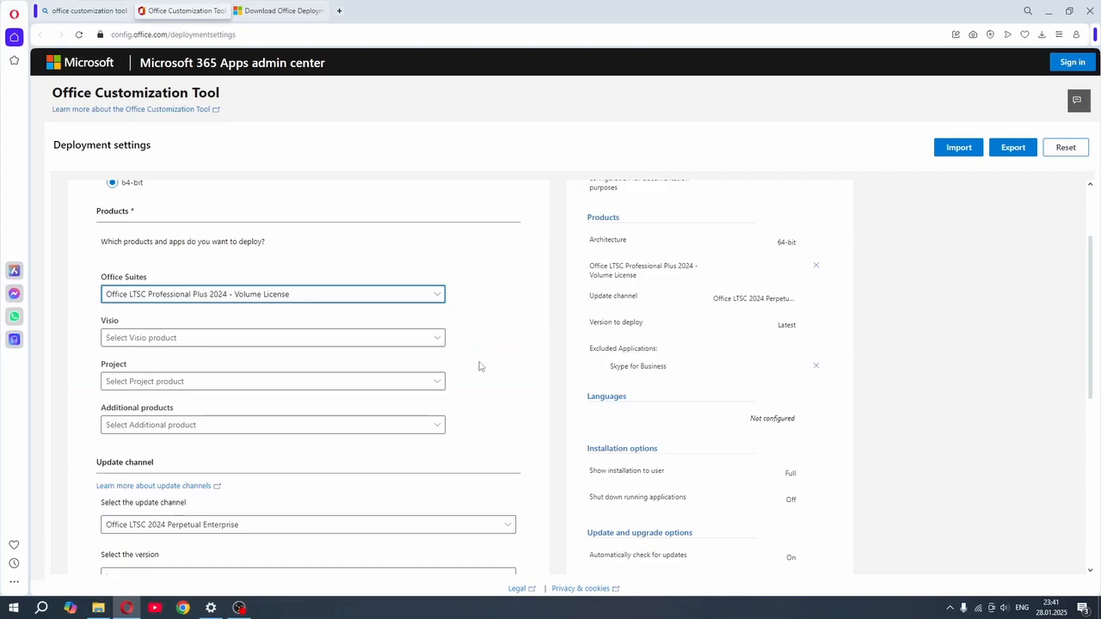
- Exclude OneNote, OneDrive Desktop and Publisher from the apps being deployed
scroll(477, 365, "down", 3)
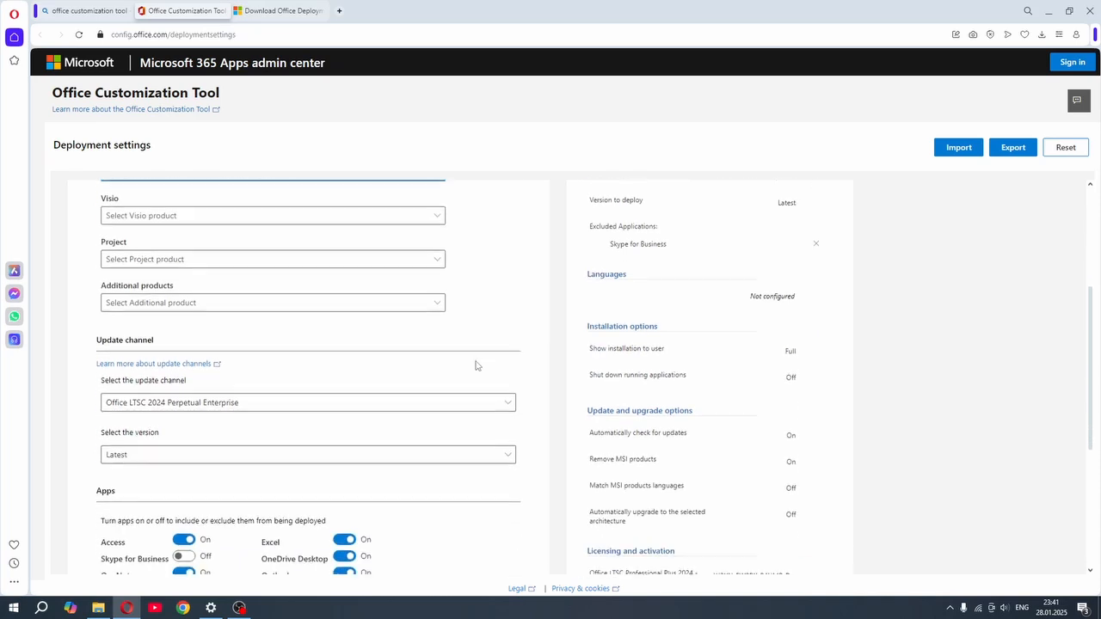
scroll(477, 366, "down", 4)
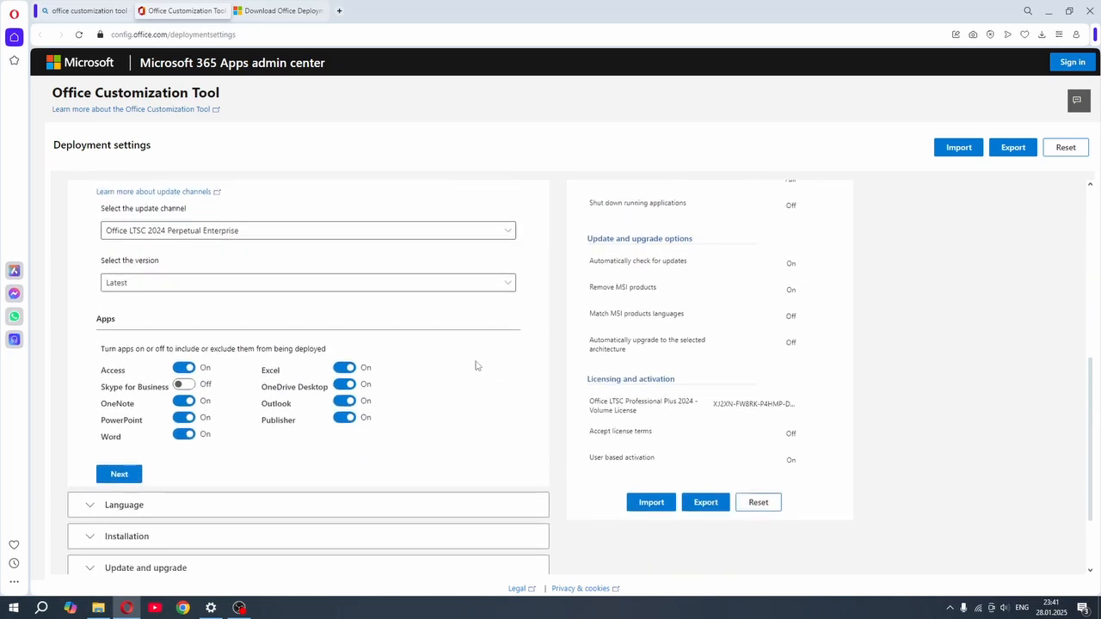
scroll(476, 366, "down", 1)
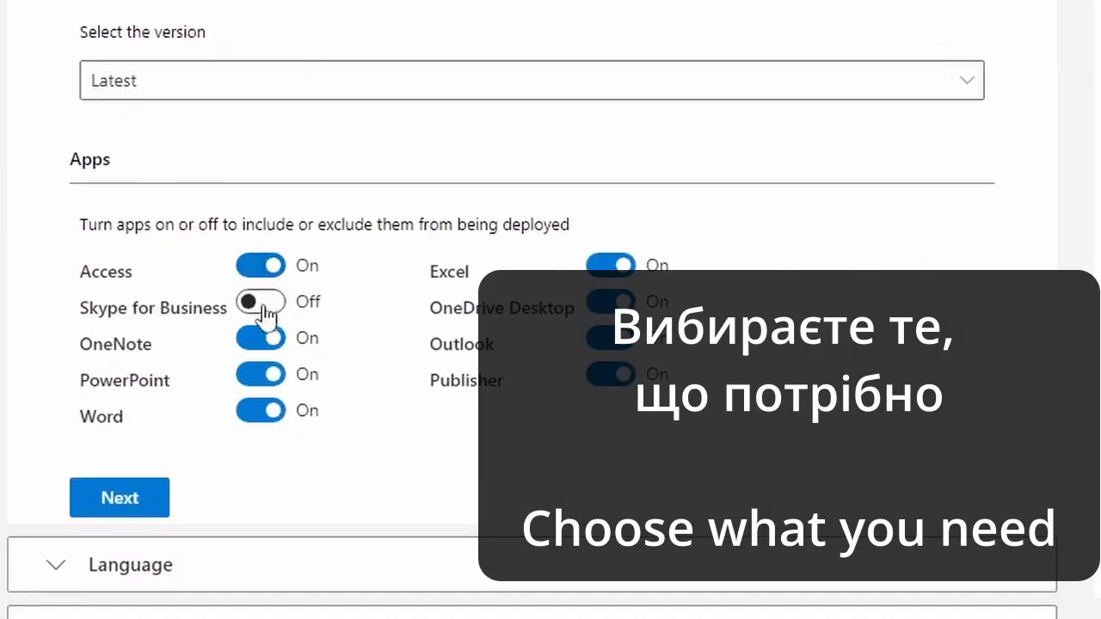
left_click(269, 337)
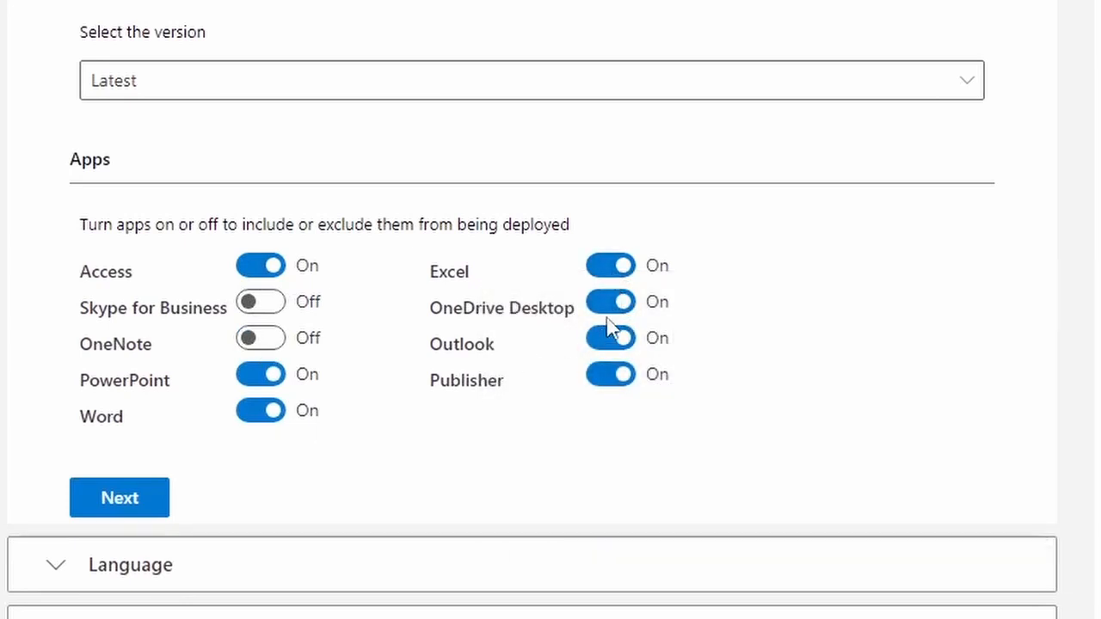
left_click(610, 310)
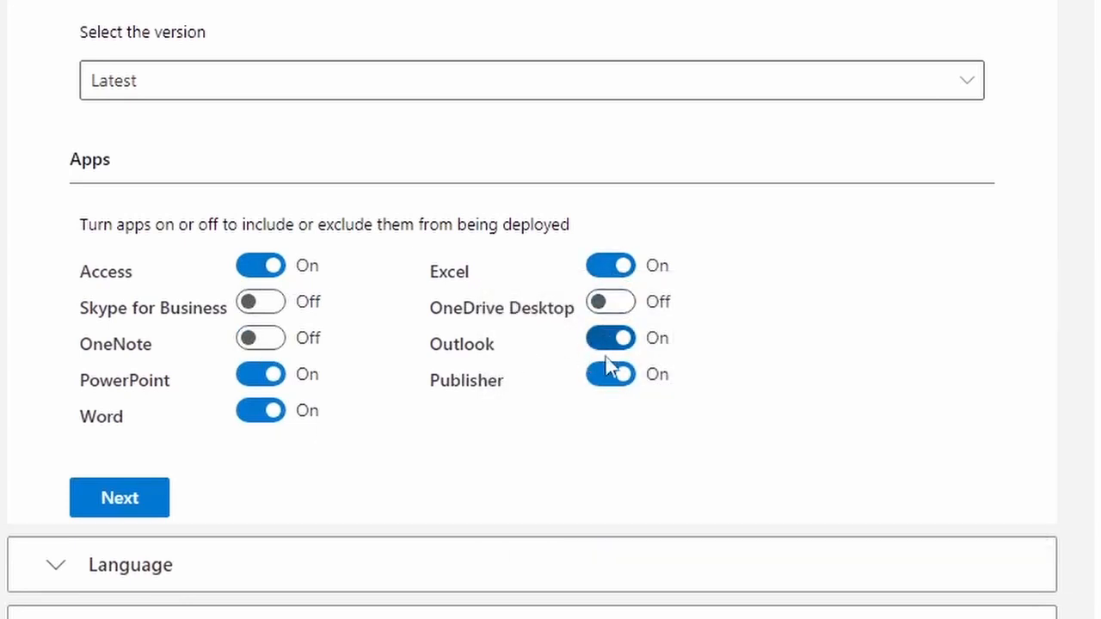
left_click(610, 378)
scroll(880, 356, "down", 2)
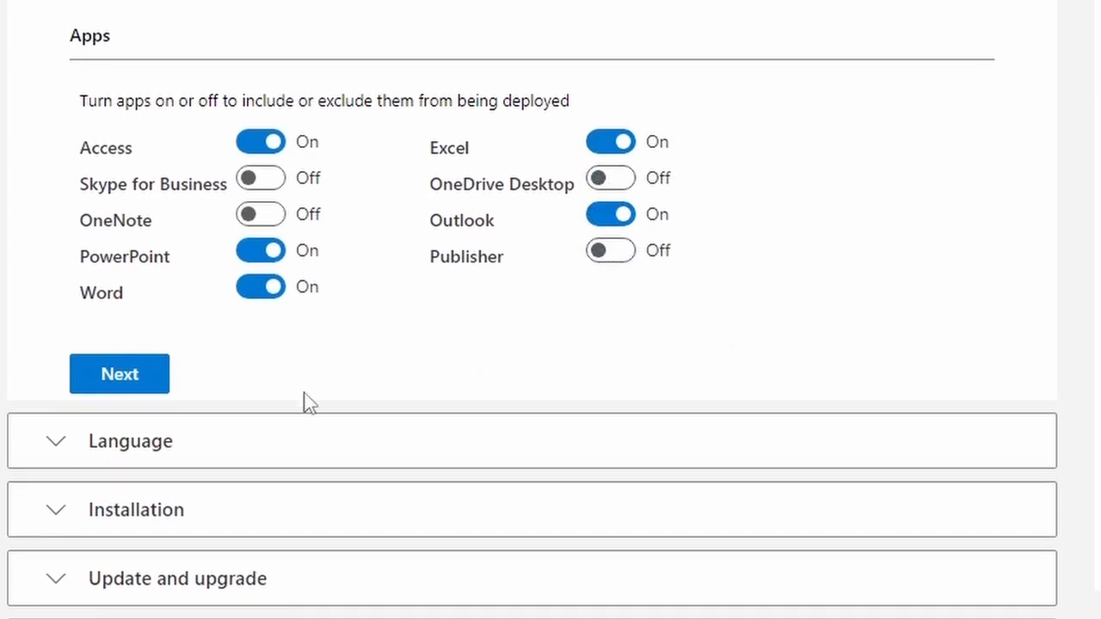
- Set the primary language to Ukrainian (Ukraine) and continue to the installation options
left_click(99, 447)
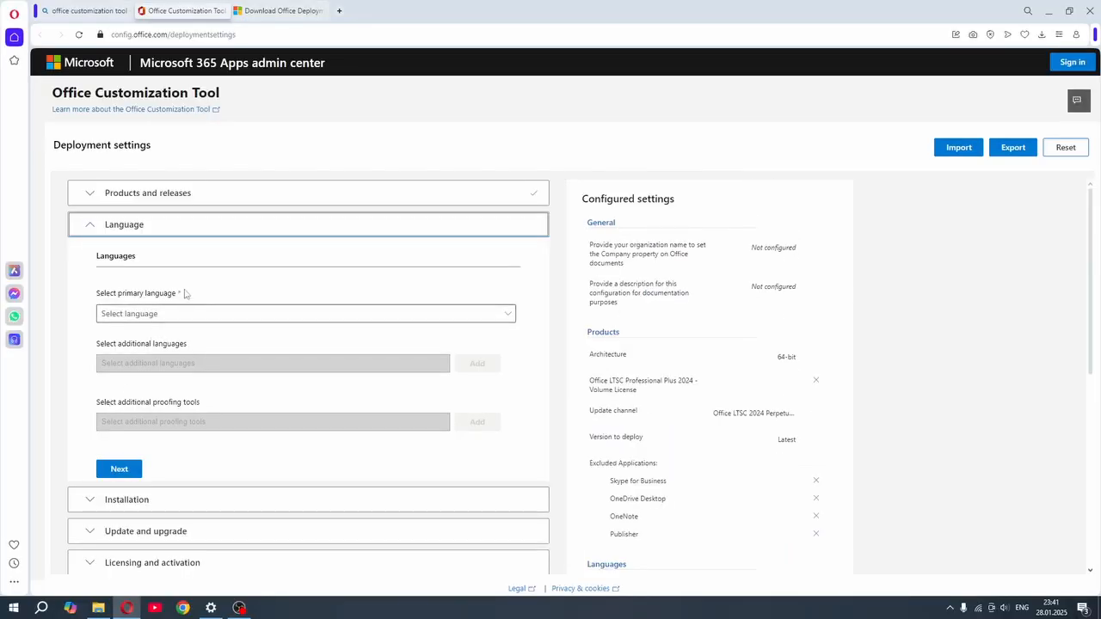
left_click(175, 315)
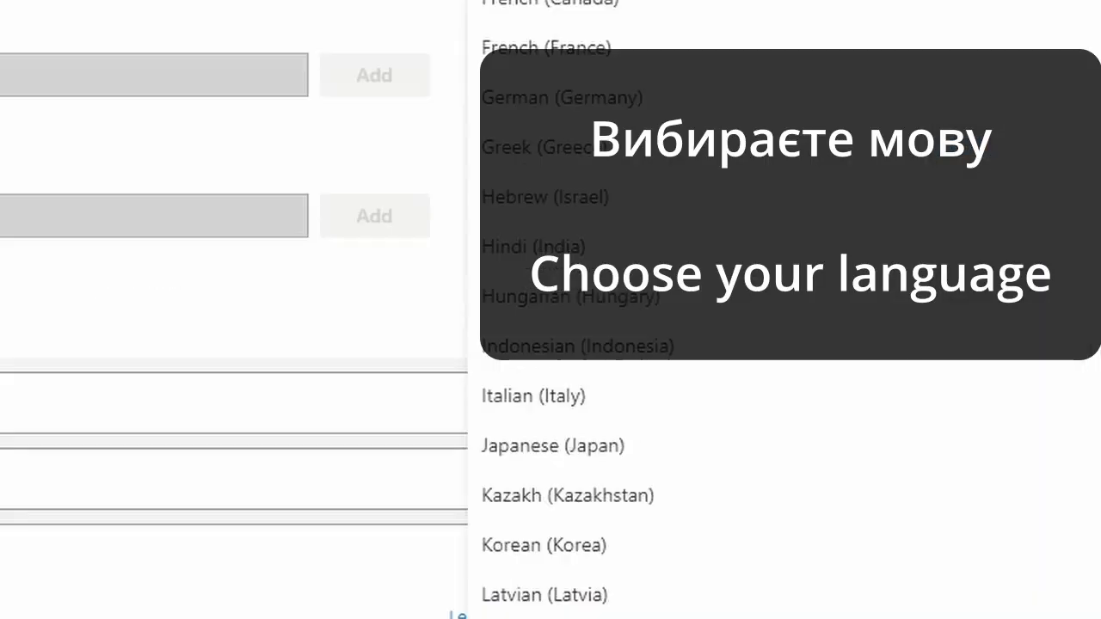
scroll(774, 344, "down", 6)
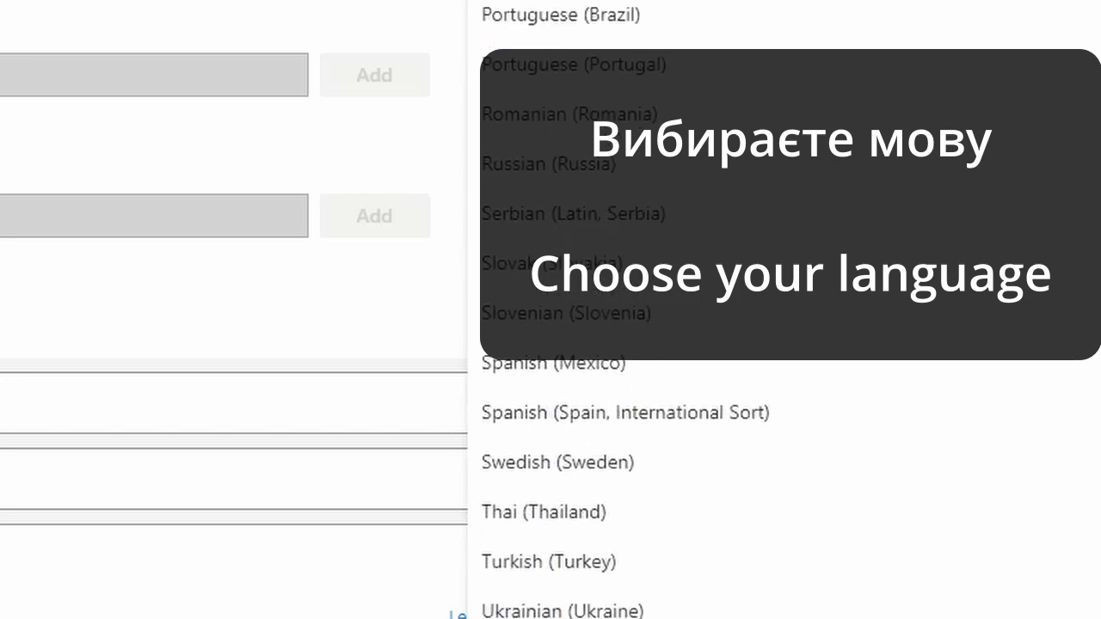
scroll(634, 215, "down", 1)
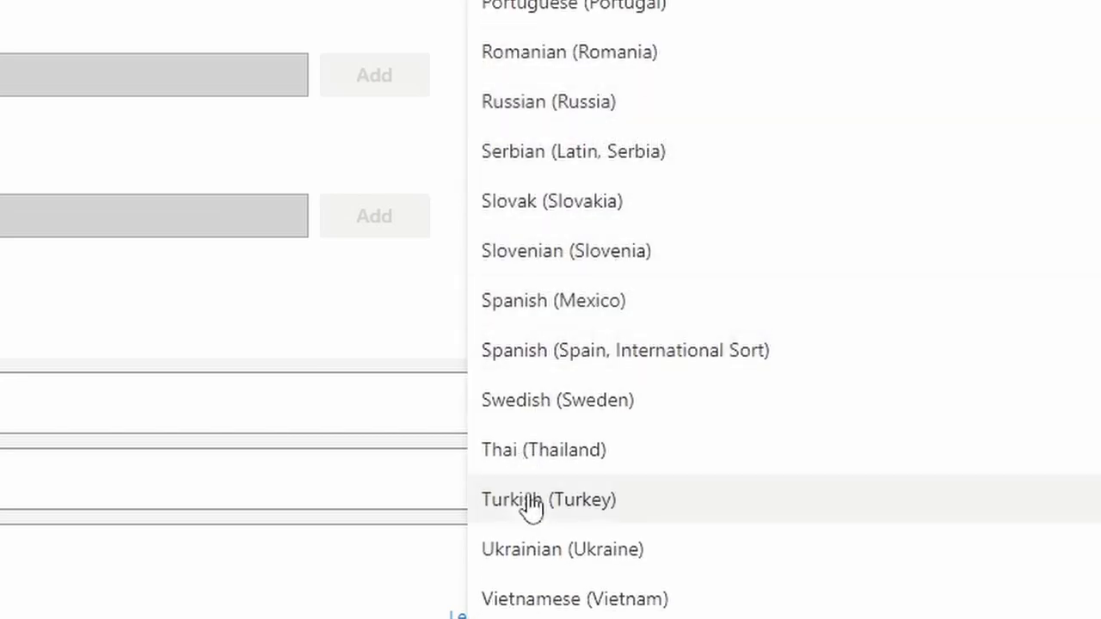
left_click(547, 552)
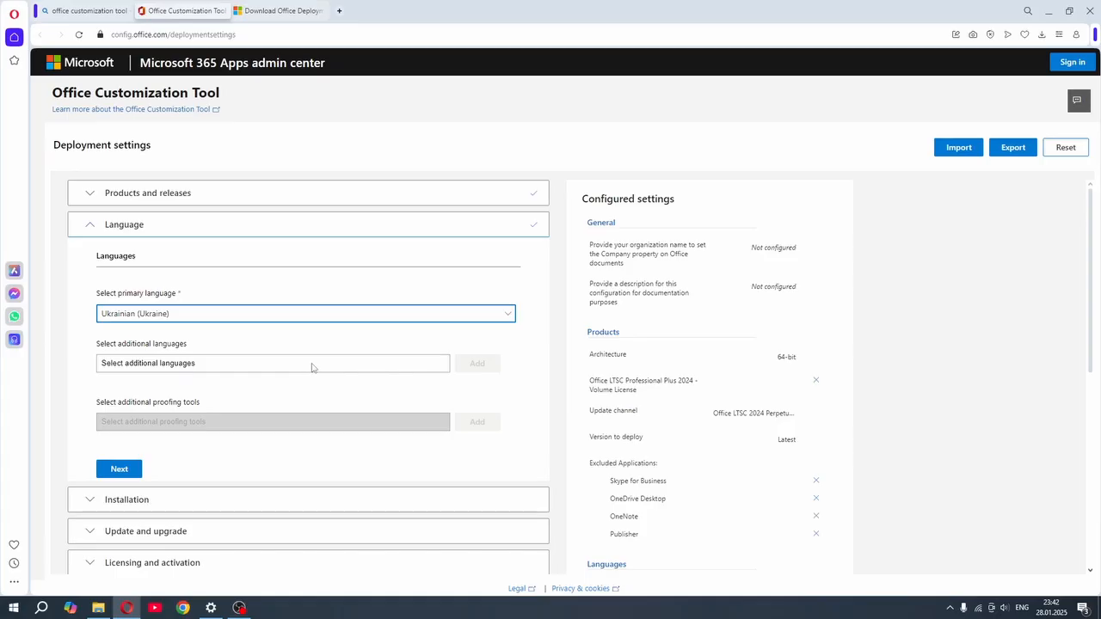
scroll(311, 368, "down", 1)
scroll(292, 374, "up", 1)
left_click(135, 469)
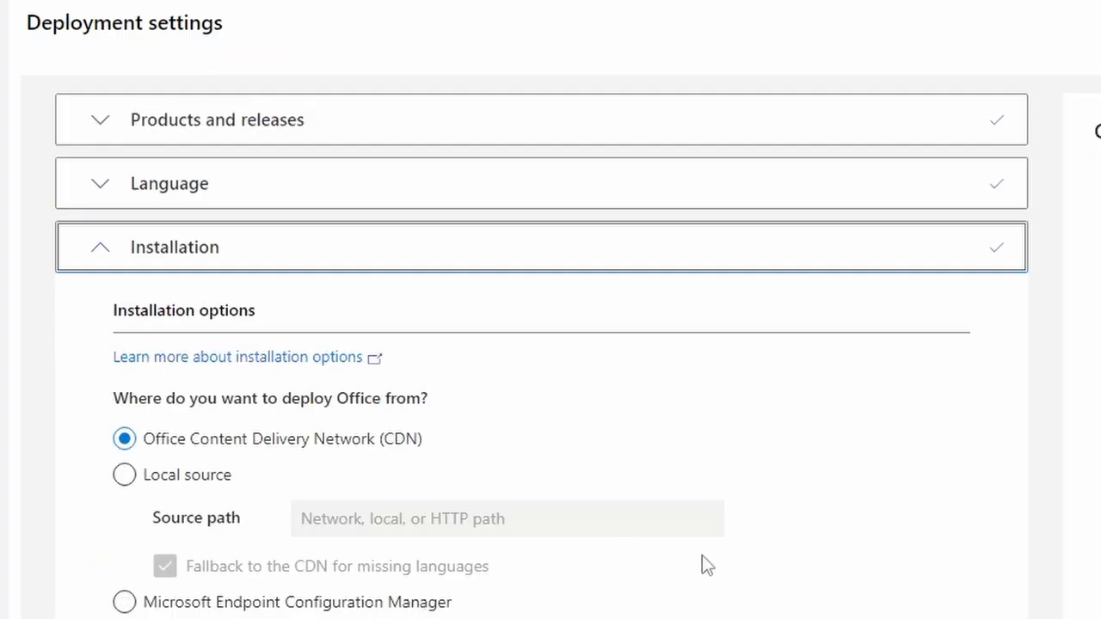
- Keep the default installation options and continue to the update and upgrade settings
scroll(901, 377, "down", 3)
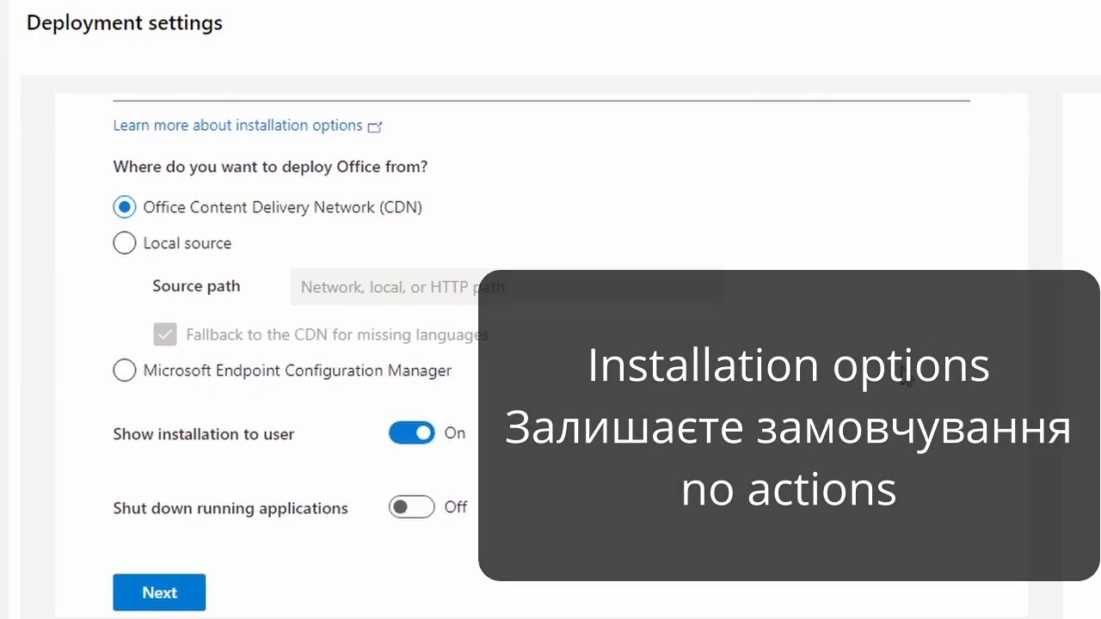
scroll(845, 369, "down", 1)
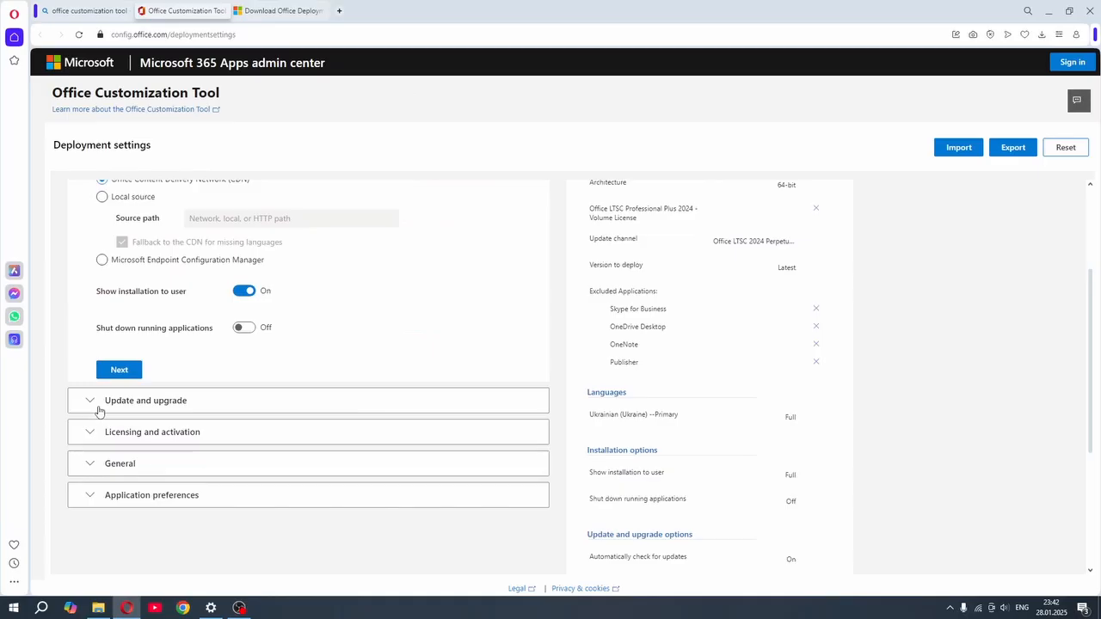
left_click(114, 370)
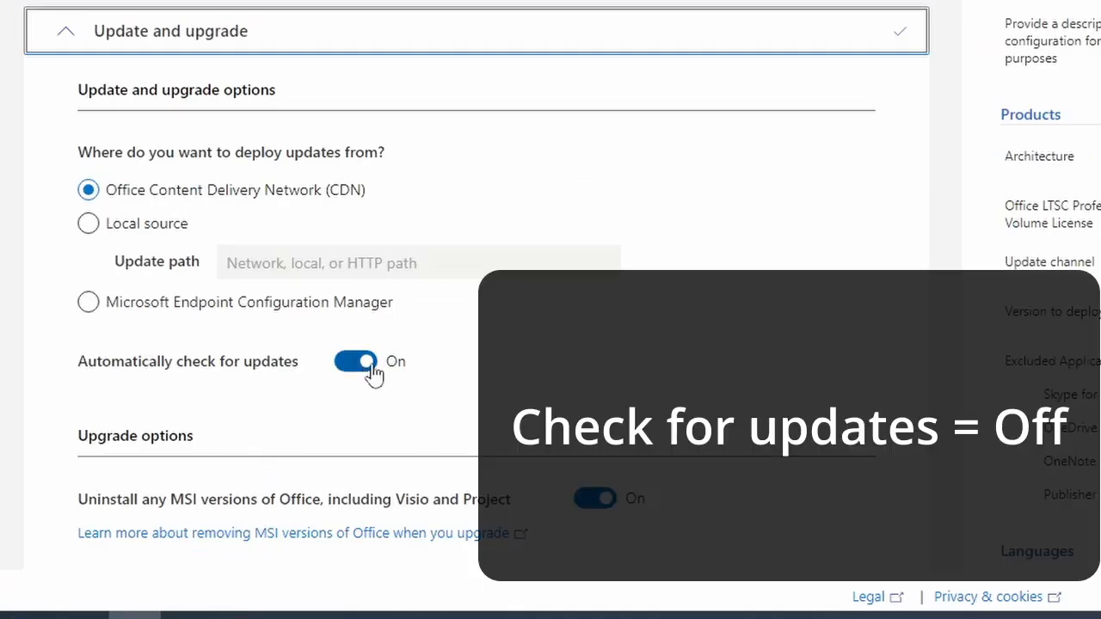
- Turn off automatic update checks and the uninstalling of MSI versions of Office, and continue to licensing and activation
left_click(369, 365)
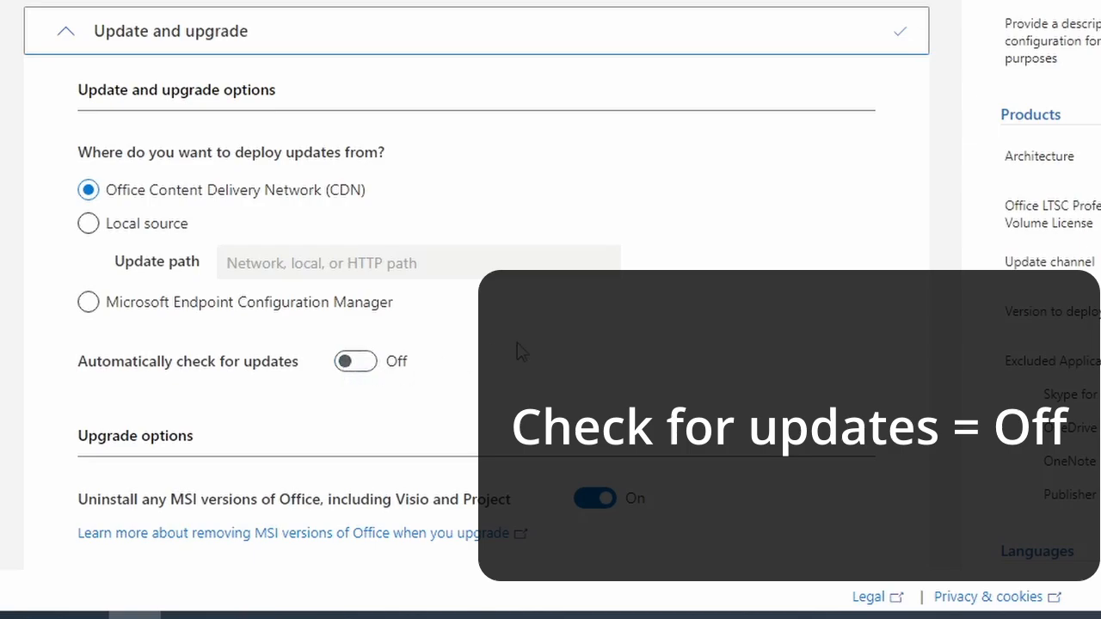
scroll(516, 347, "down", 3)
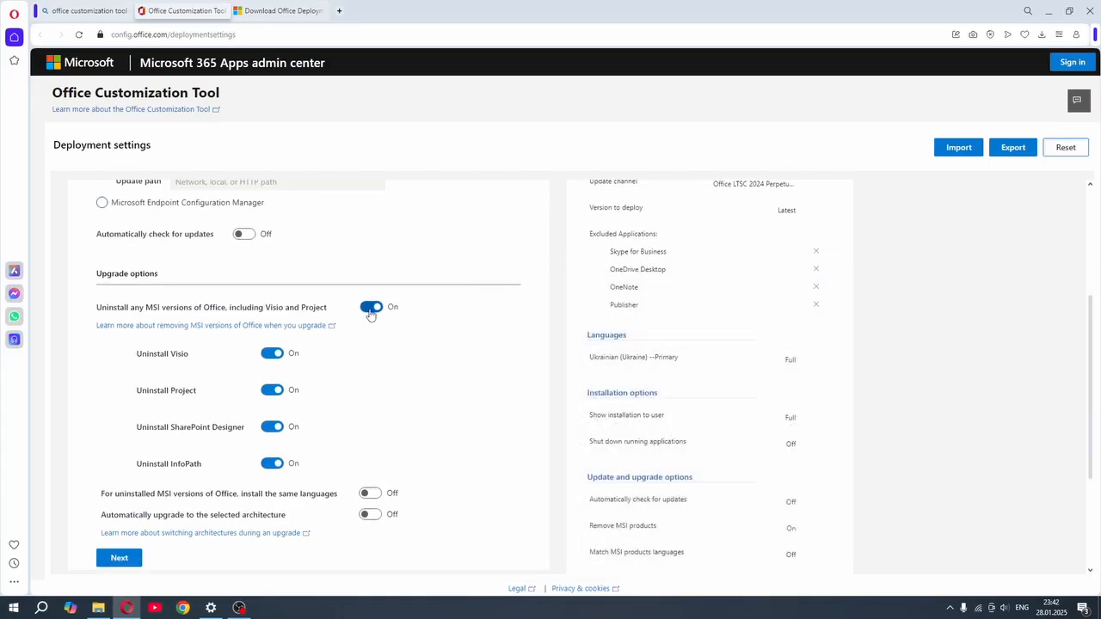
left_click(370, 310)
scroll(328, 398, "down", 1)
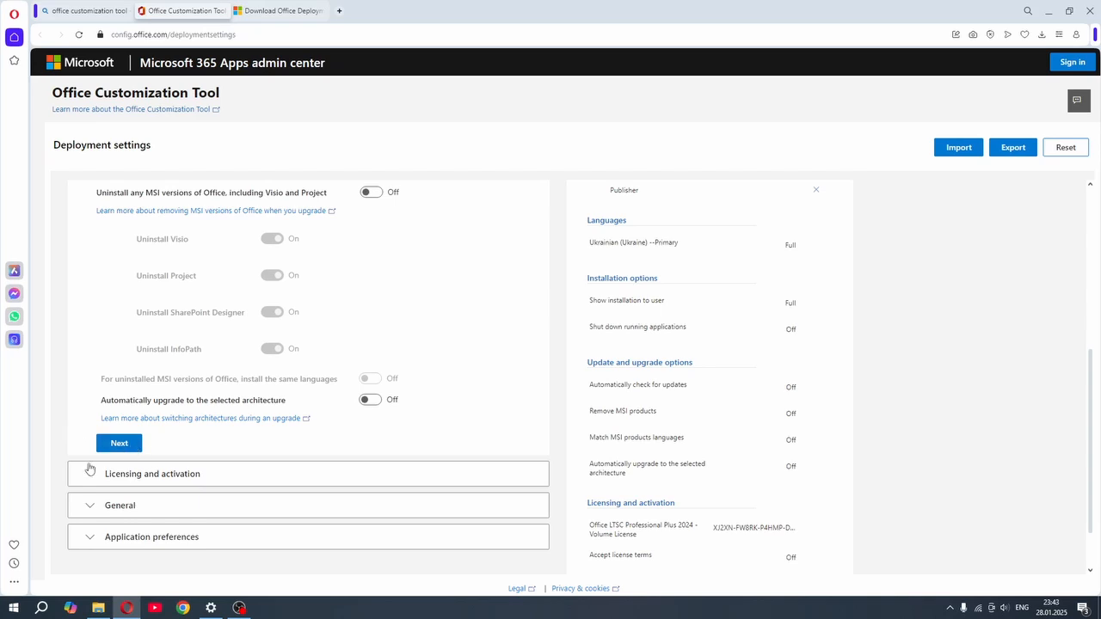
left_click(121, 443)
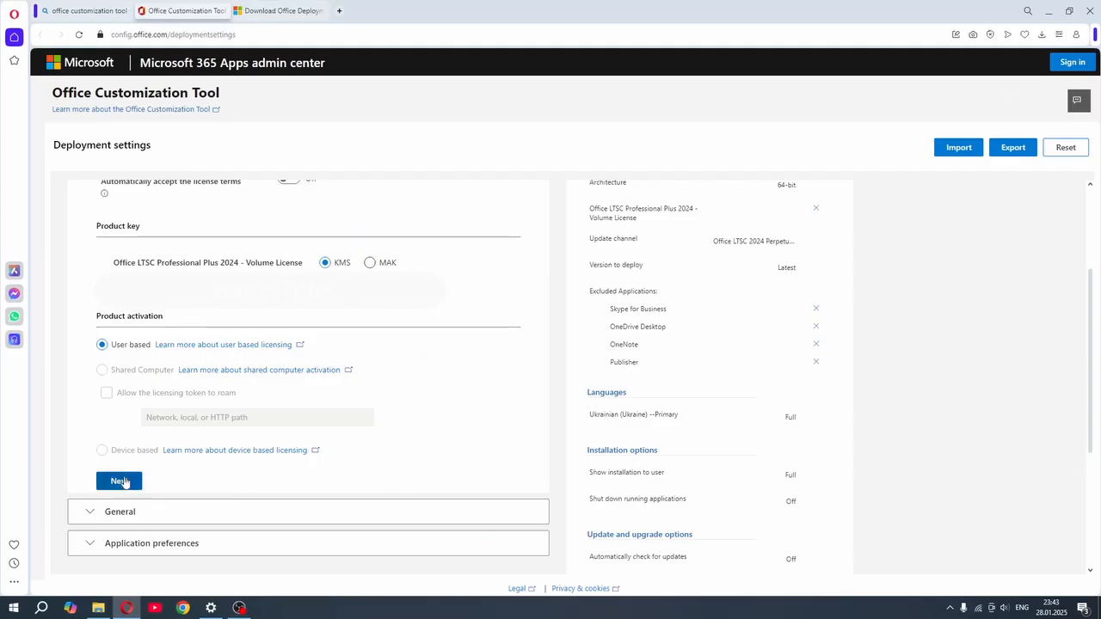
- Keep the defaults for licensing, general and application preferences, and finish the deployment configuration
left_click(180, 590)
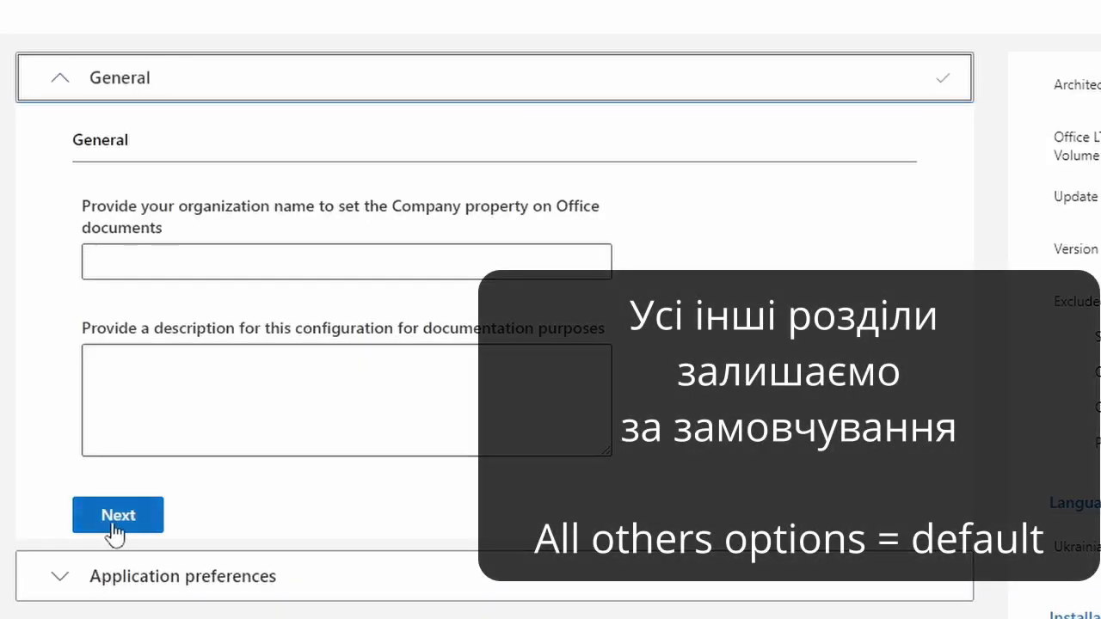
left_click(114, 527)
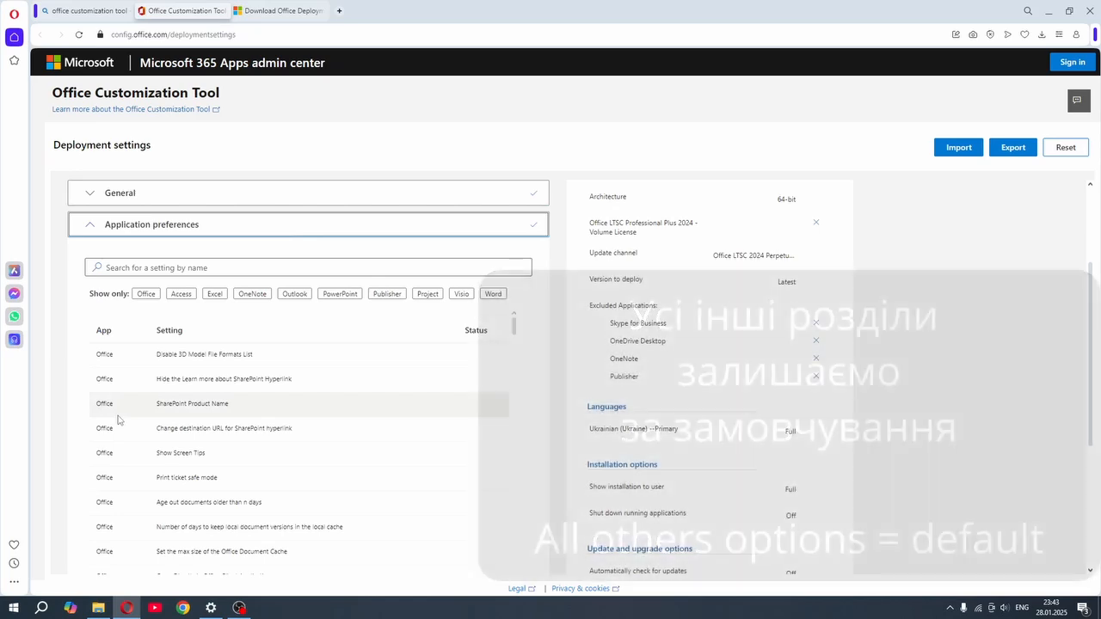
scroll(82, 437, "down", 3)
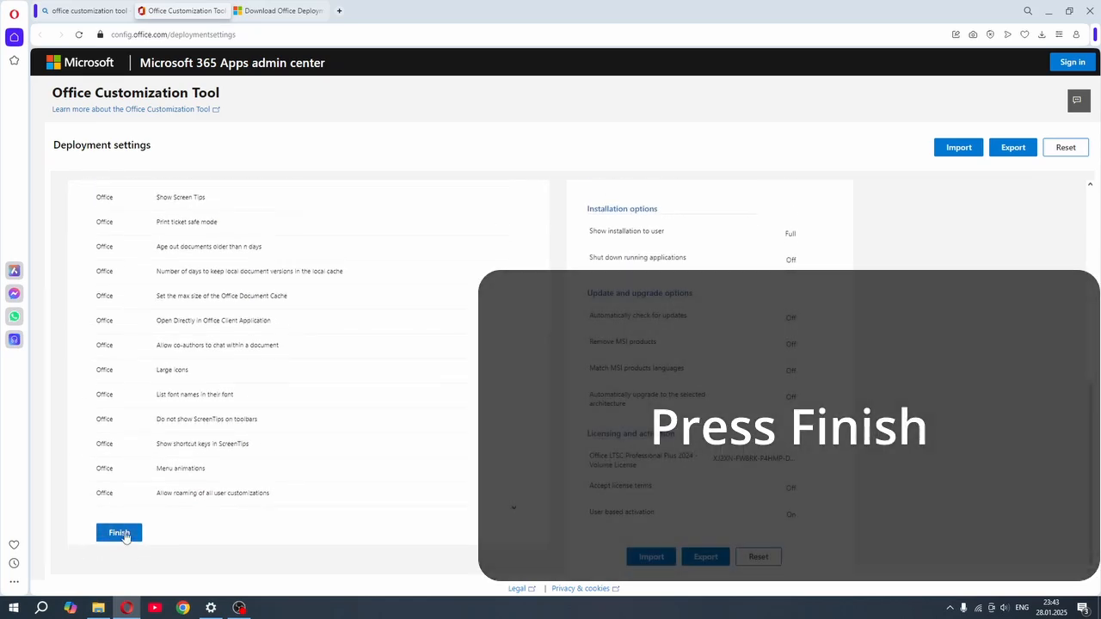
left_click(121, 532)
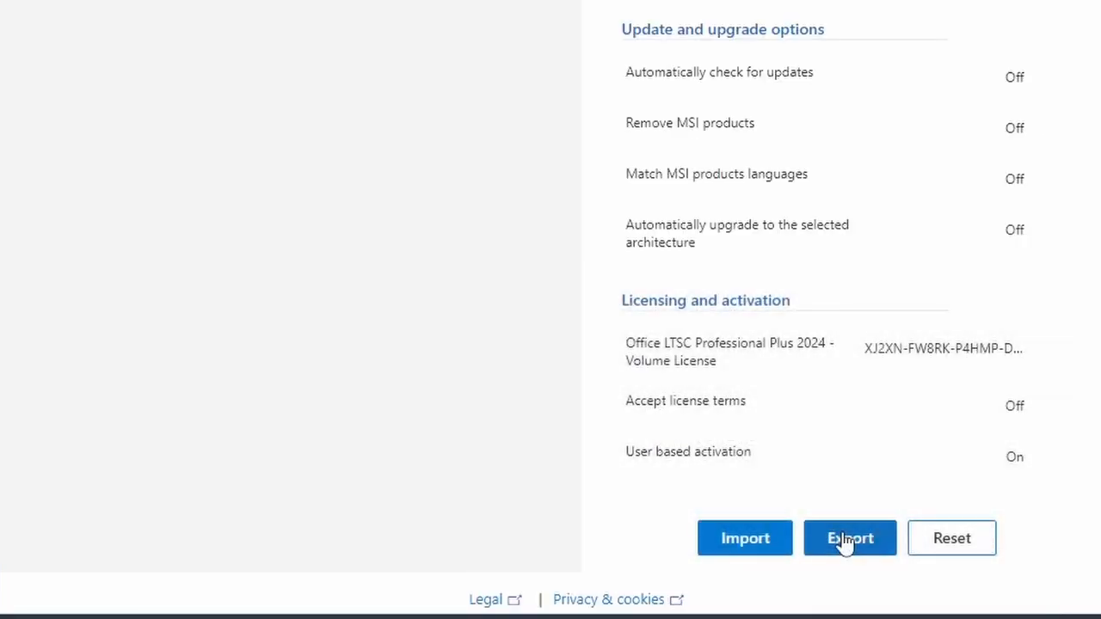
- Start exporting the deployment configuration and set Office Open XML formats as the default file format
left_click(847, 539)
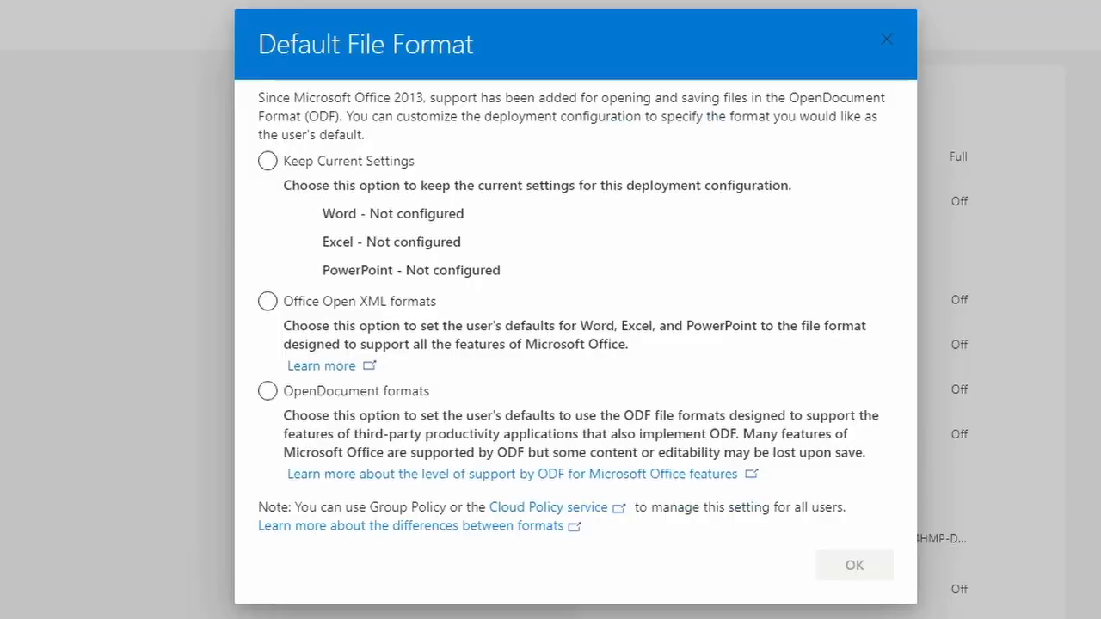
left_click(268, 301)
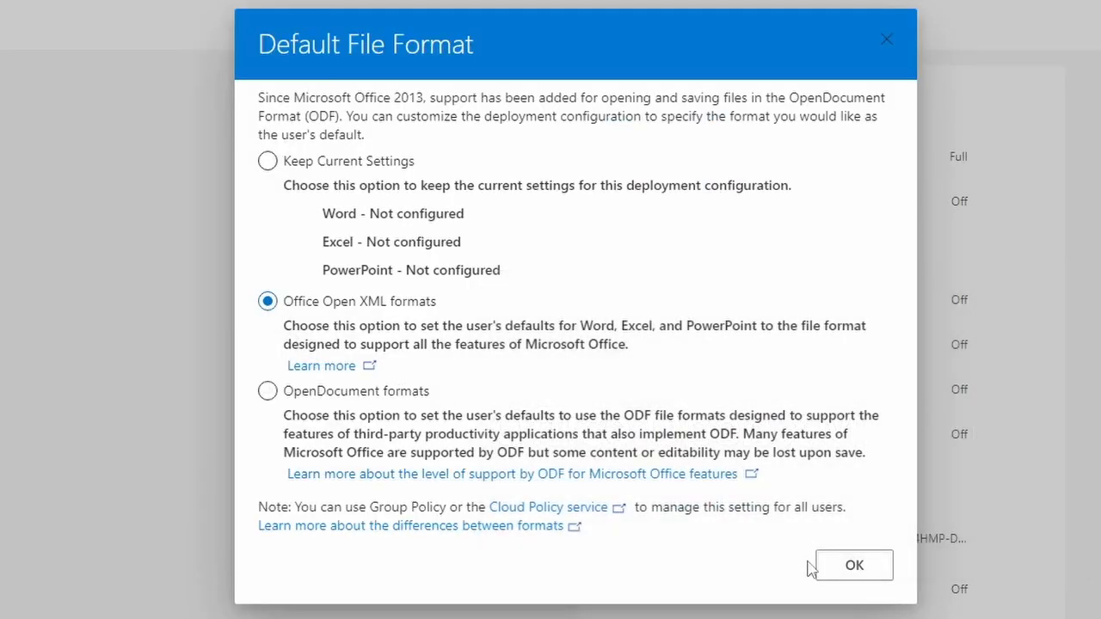
left_click(854, 565)
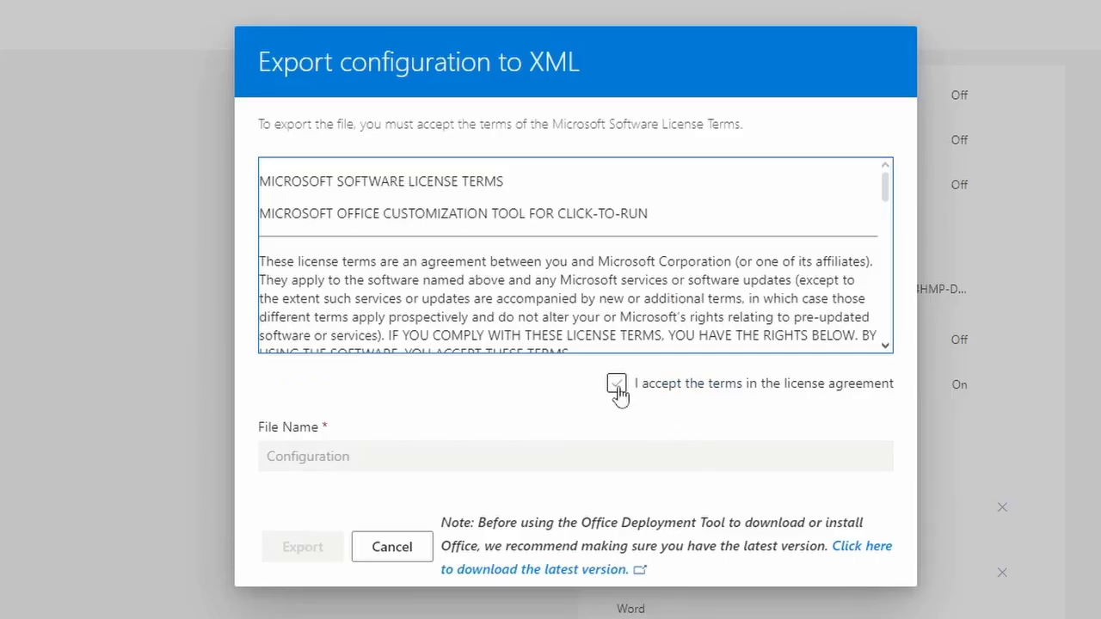
- Accept the license agreement, export the configuration as Configuration.xml, and show the downloaded file in its folder
left_click(617, 385)
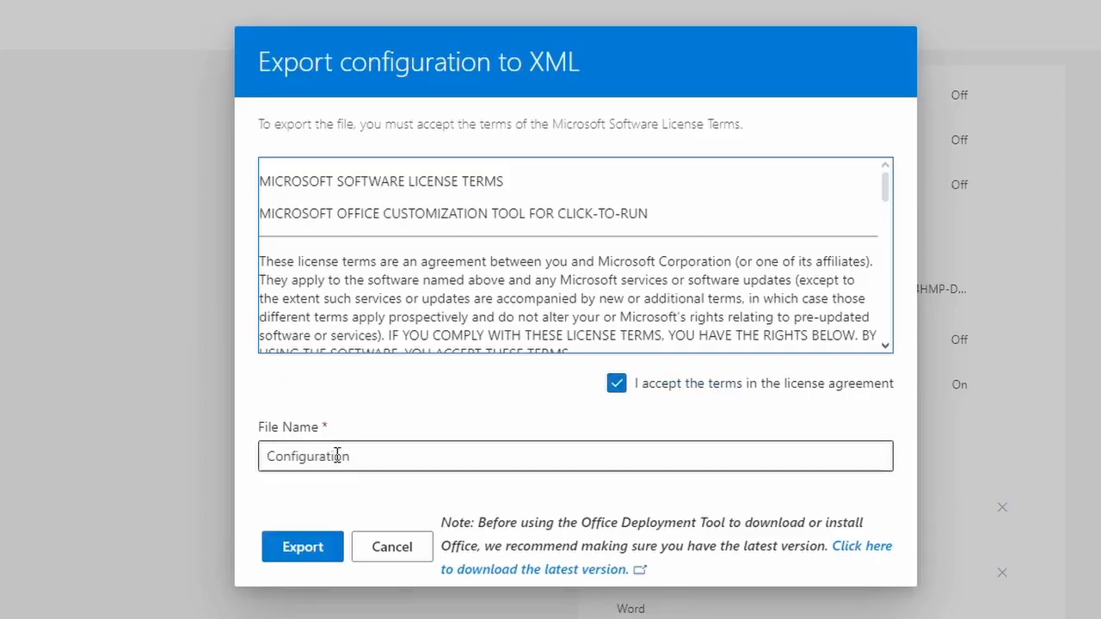
left_click(312, 553)
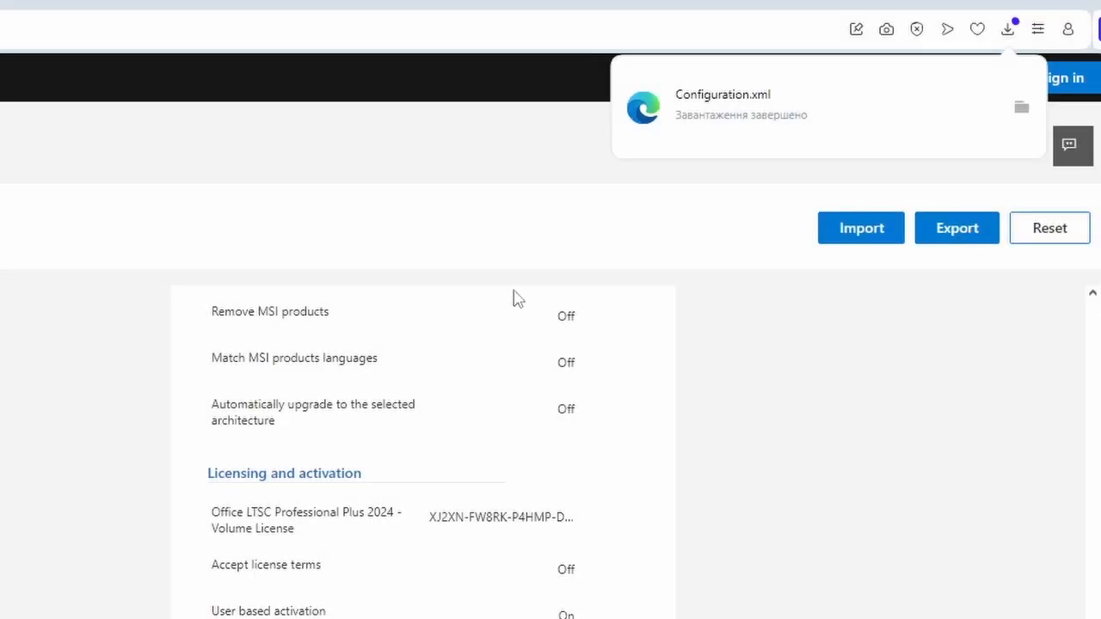
left_click(1021, 107)
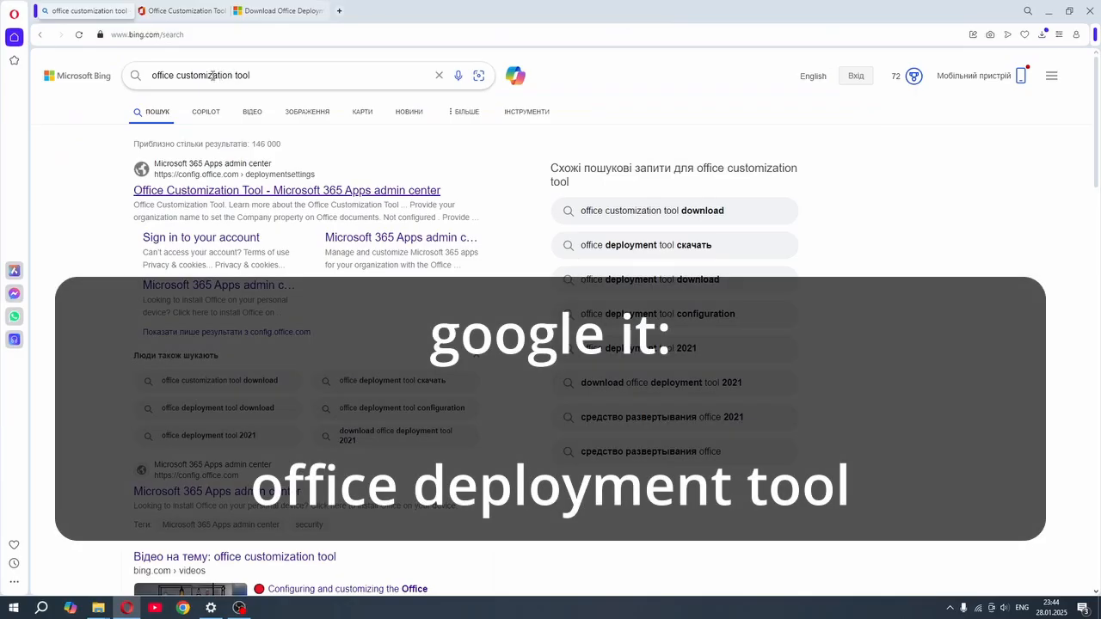
- Search the web for "office deployment tool" and open Microsoft's Download Center page for it
double_click(209, 76)
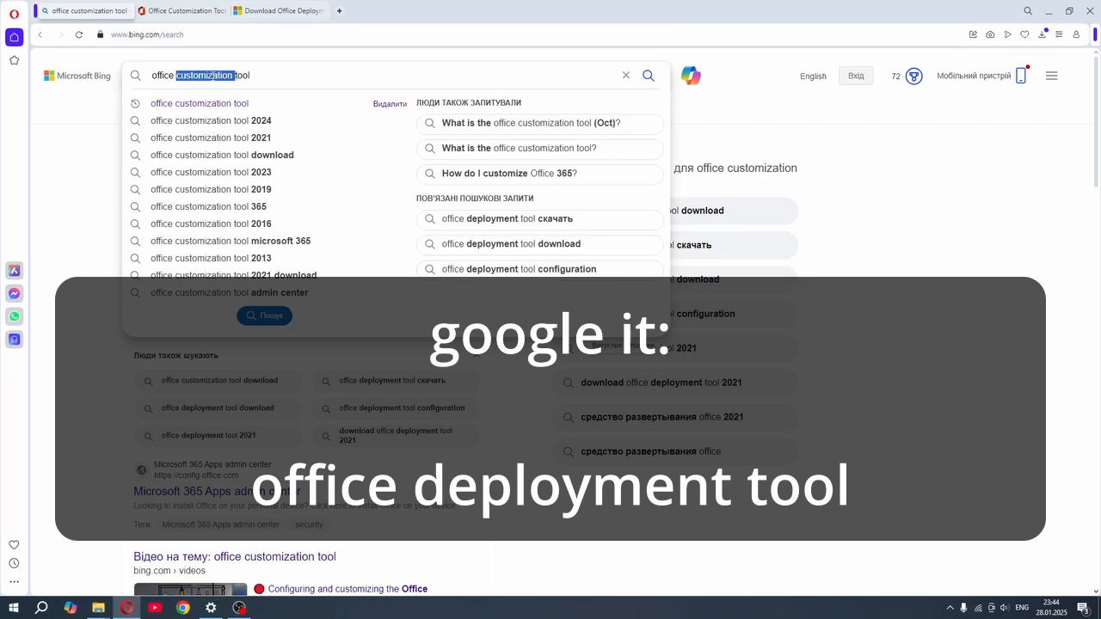
type("dep")
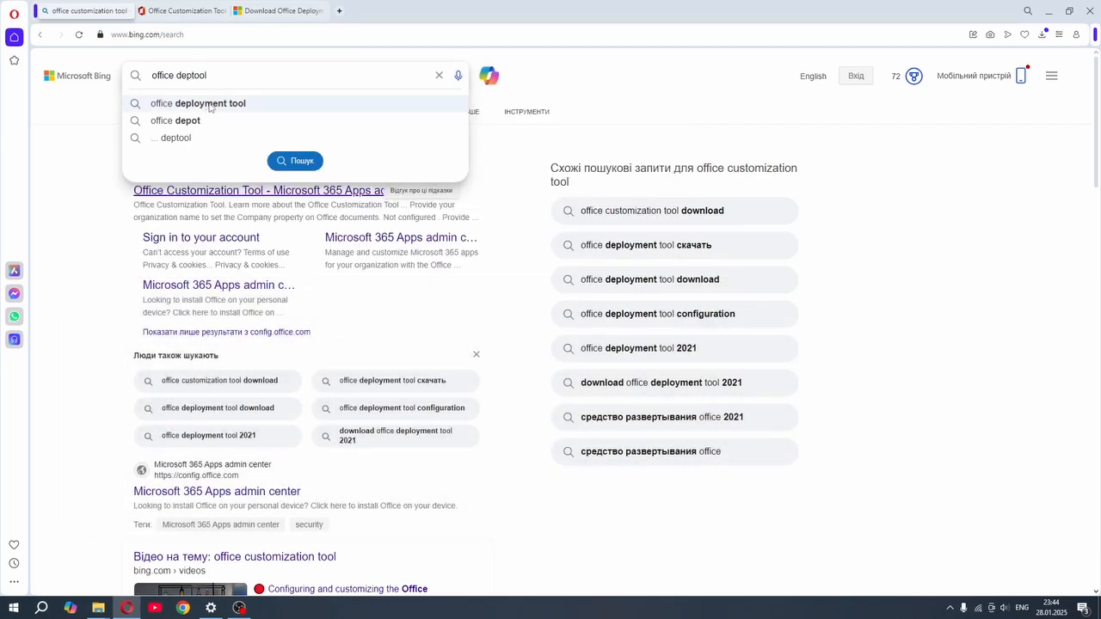
left_click(209, 104)
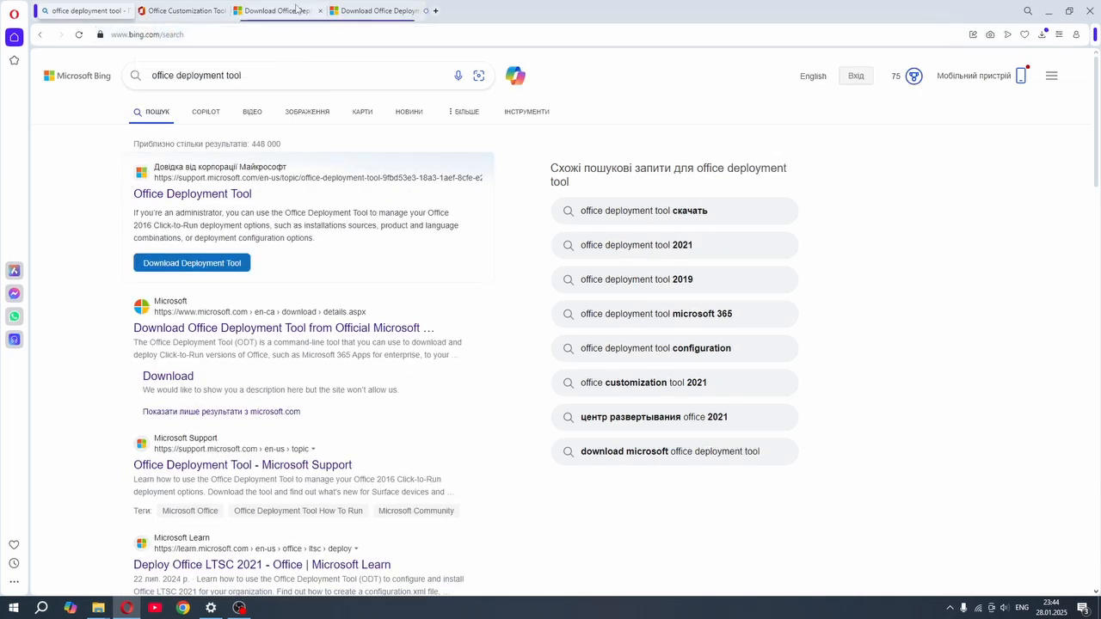
left_click(292, 11)
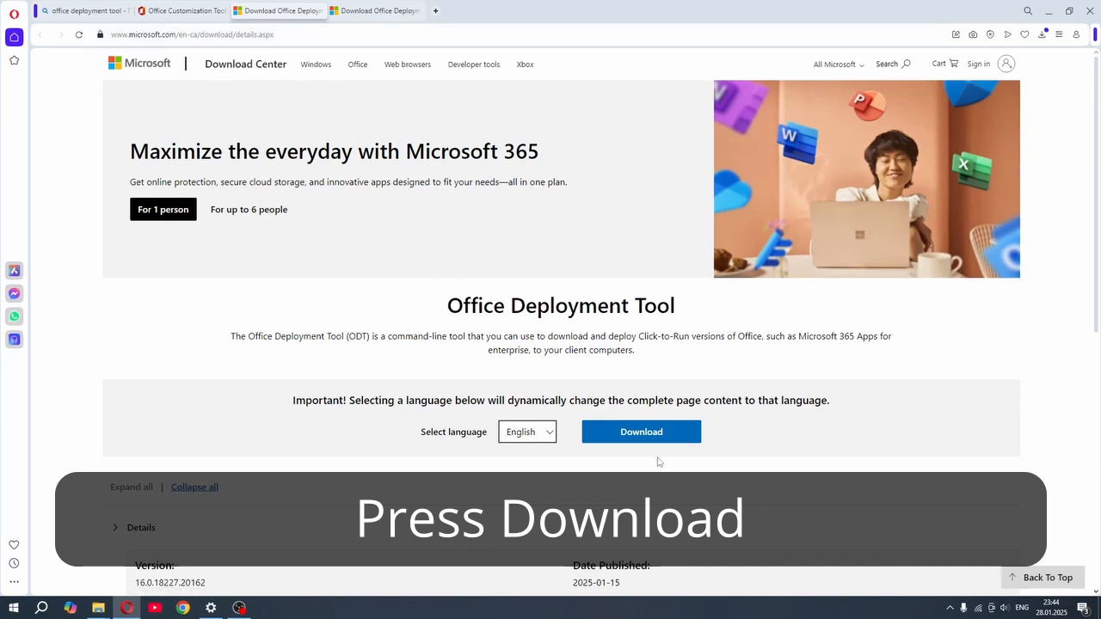
- Download officedeploymenttool_18227-20162.exe in English to the Downloads folder and show the file in its folder
scroll(644, 451, "down", 1)
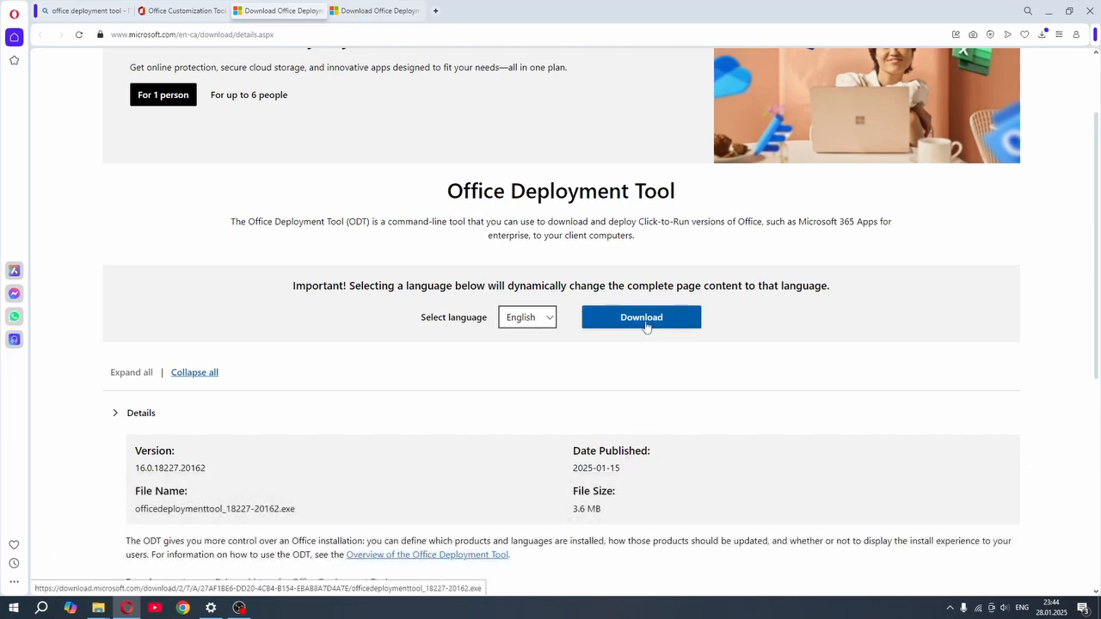
left_click(646, 324)
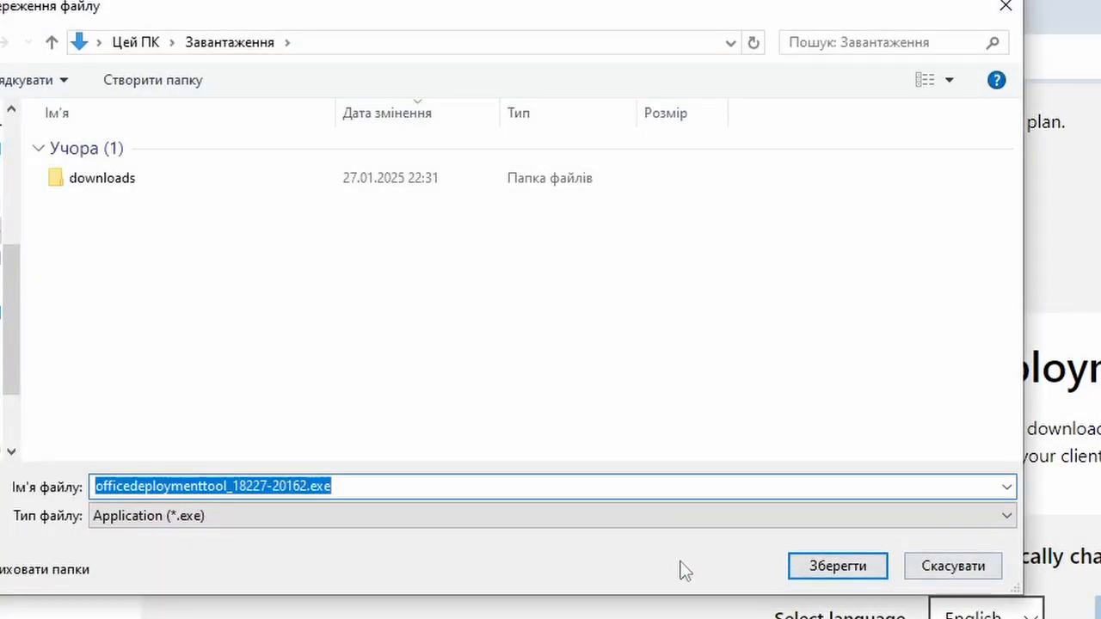
left_click(819, 567)
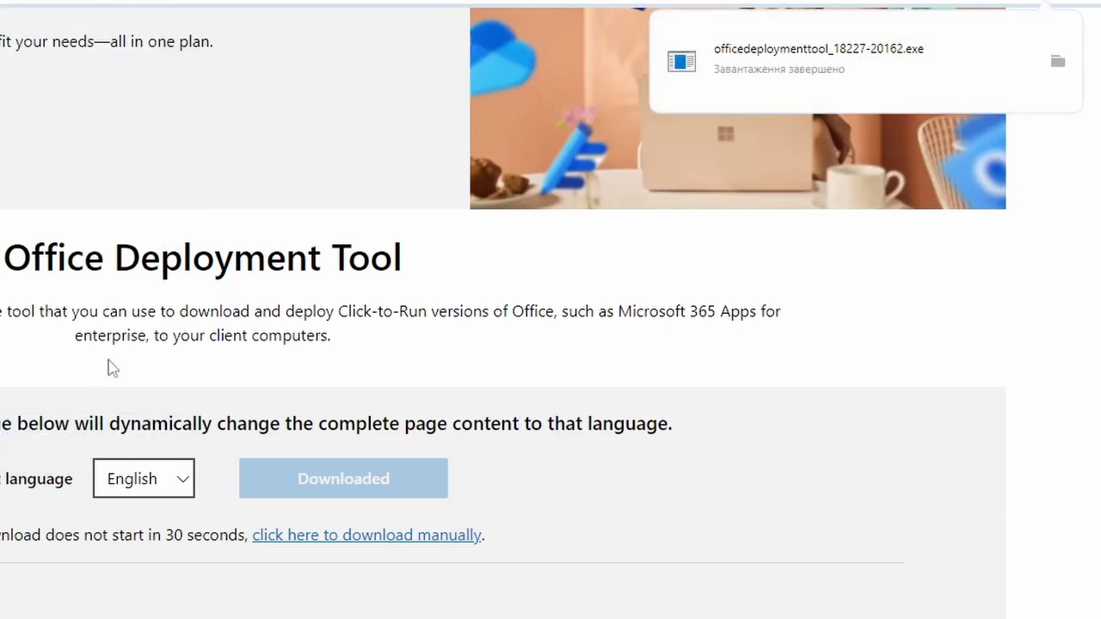
left_click(1058, 62)
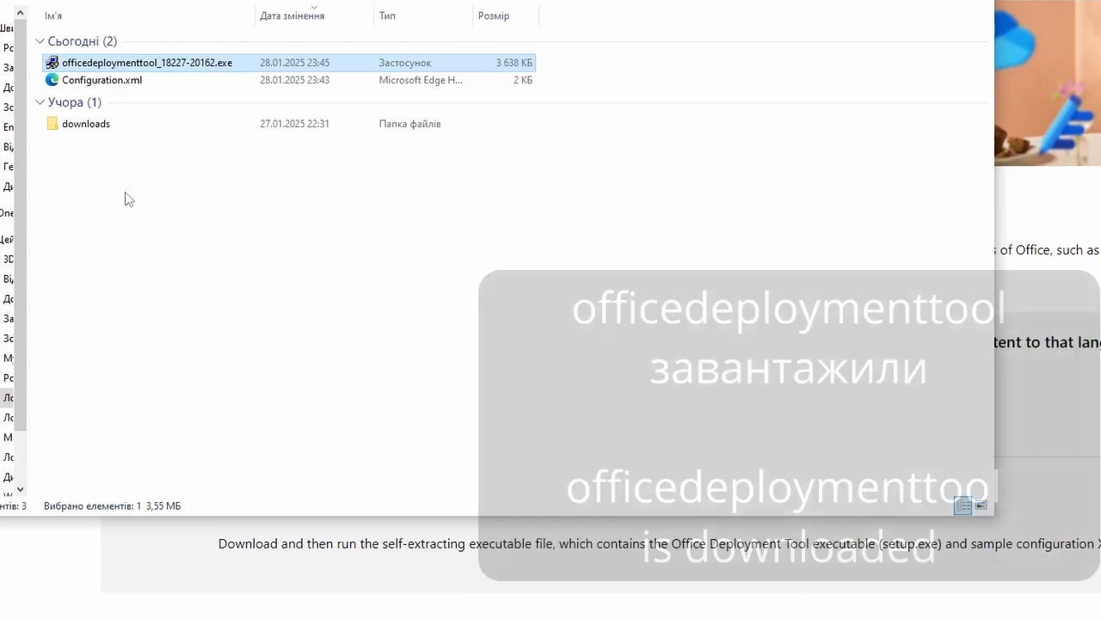
- Create a new folder named Office2024 in the Downloads folder
left_click(123, 199)
right_click(124, 199)
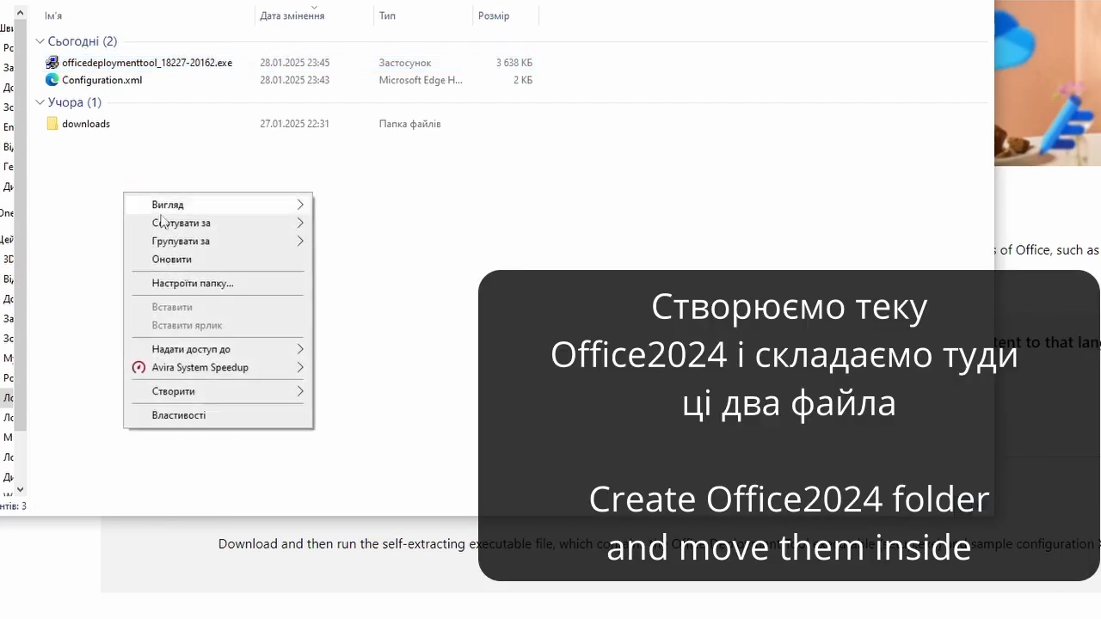
mouse_move(254, 391)
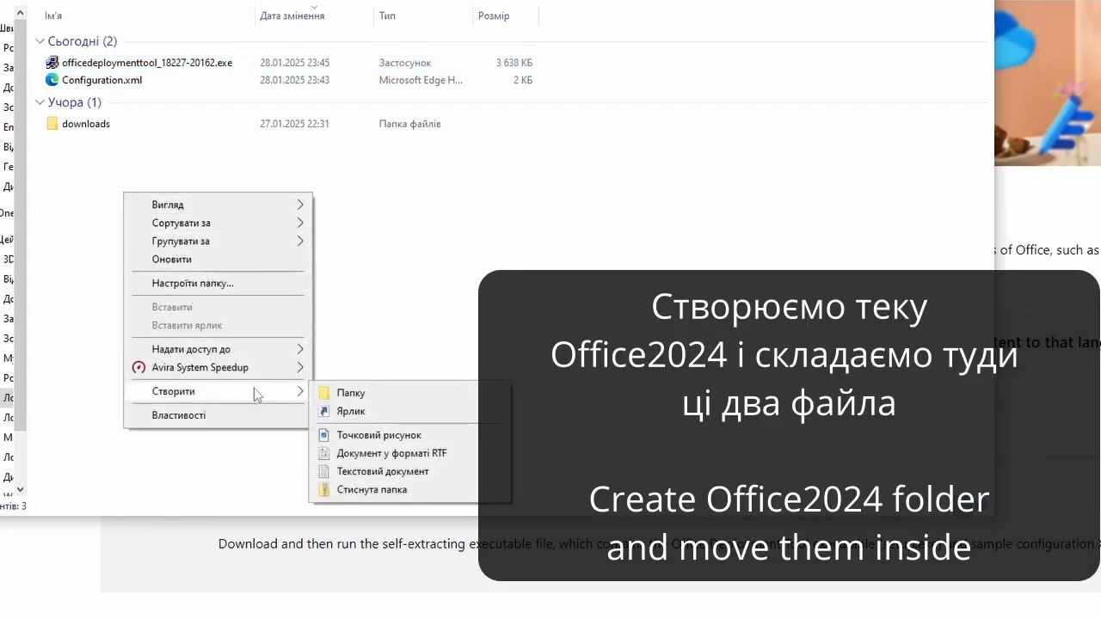
left_click(349, 396)
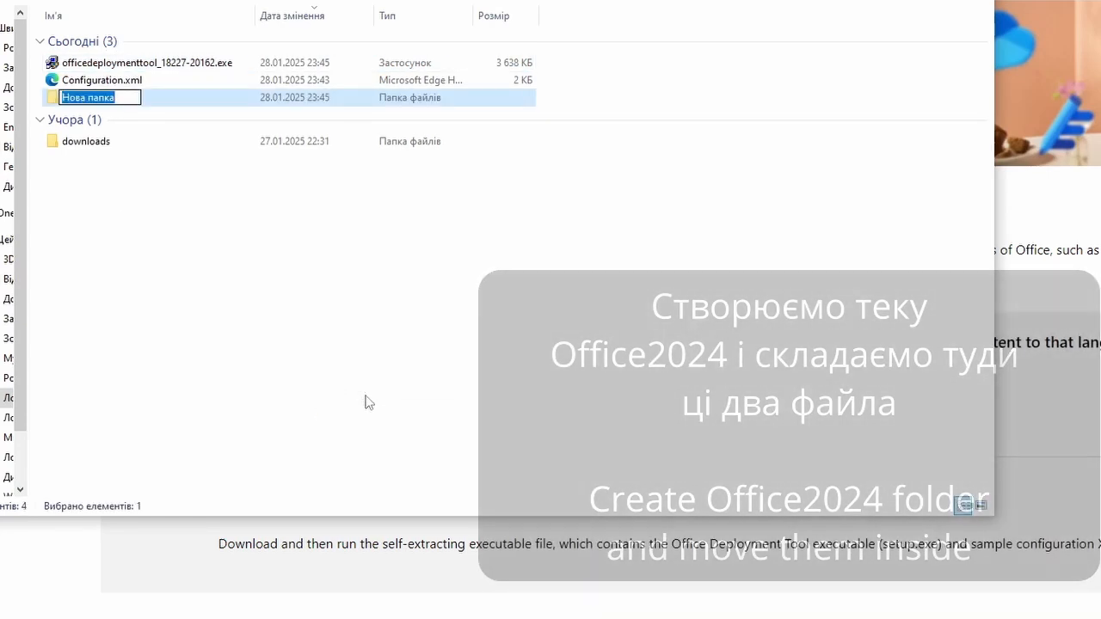
type("o")
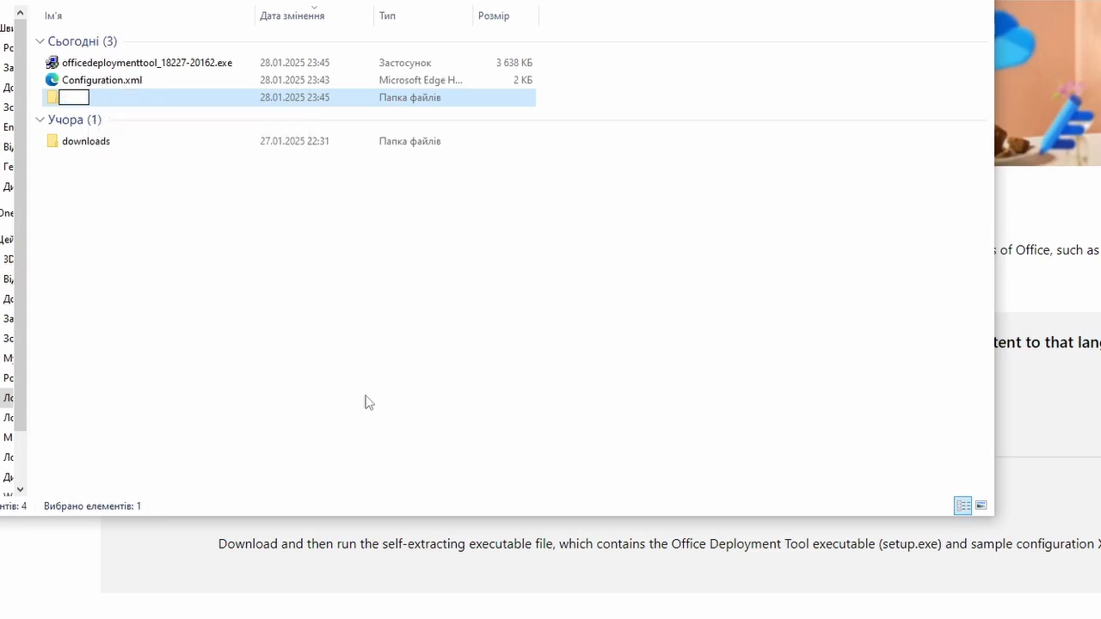
type("Office2024")
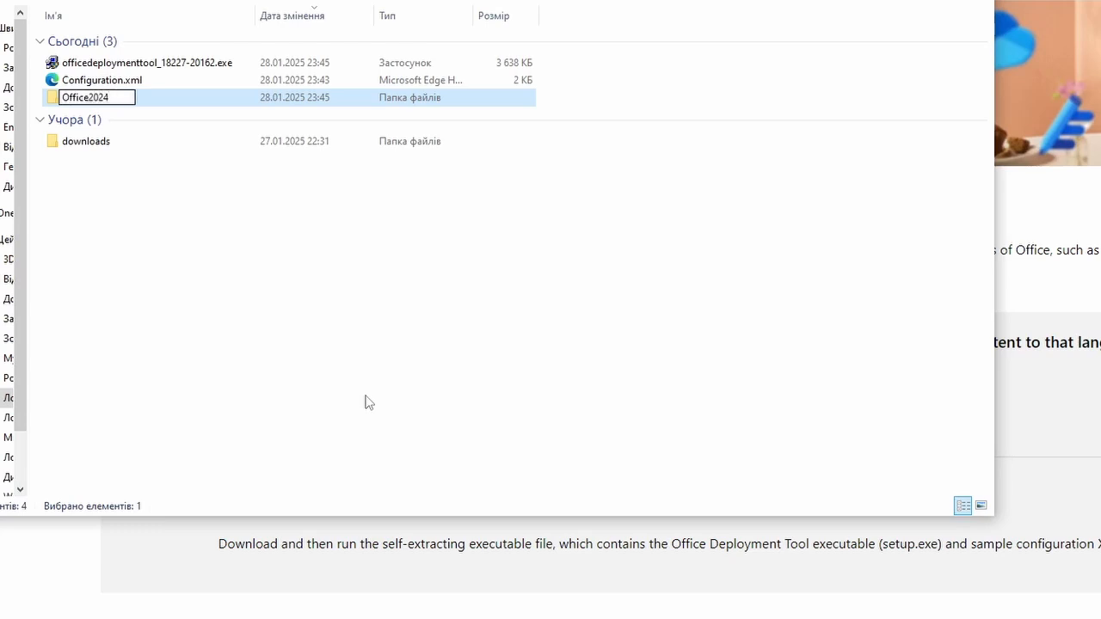
key("Return")
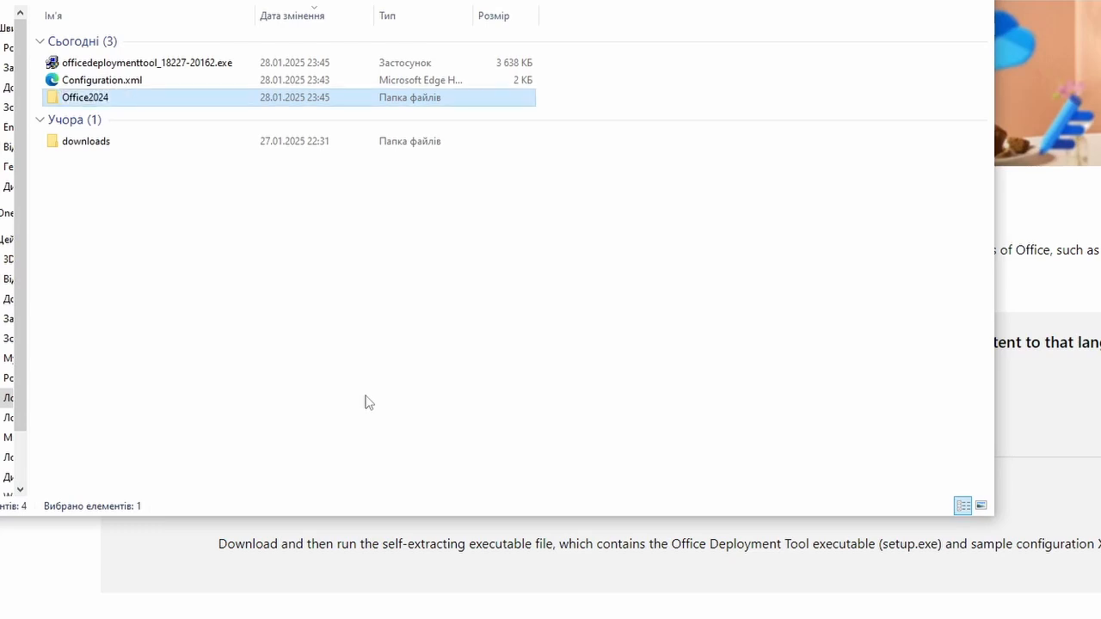
- Move officedeploymenttool_18227-20162.exe and Configuration.xml together into the Office2024 folder
left_click(165, 67)
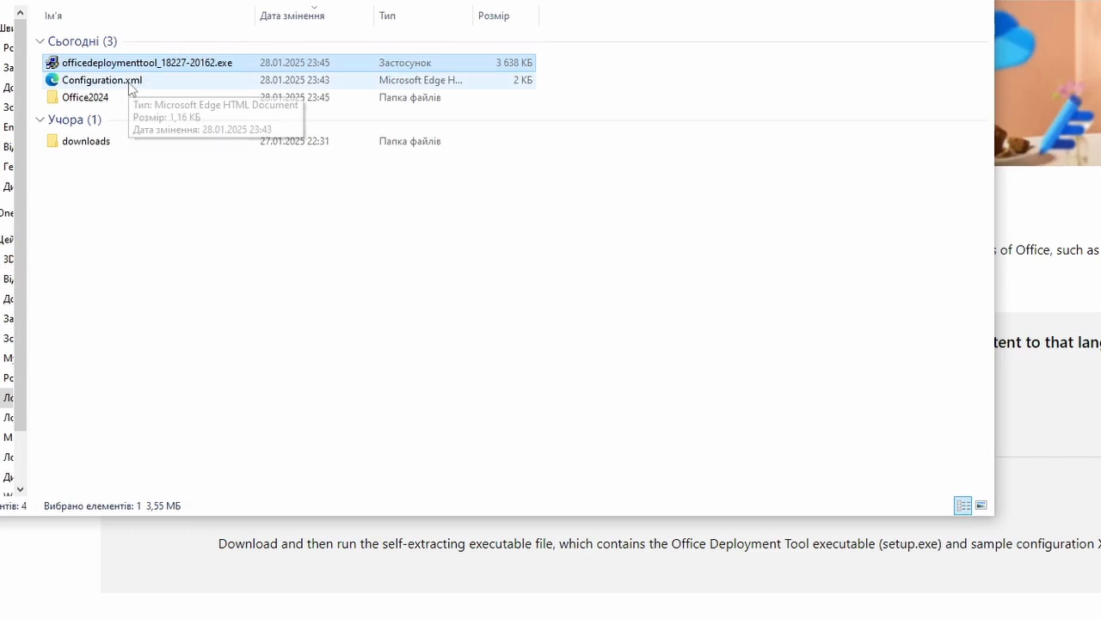
left_click(131, 84, "ctrl")
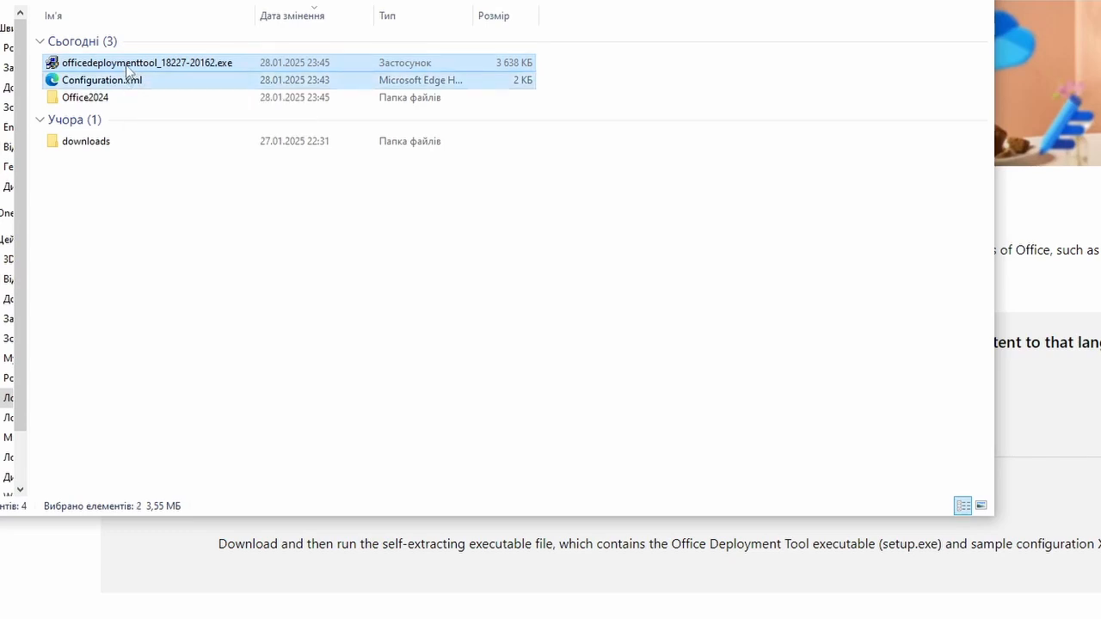
left_click_drag(127, 74, 95, 97)
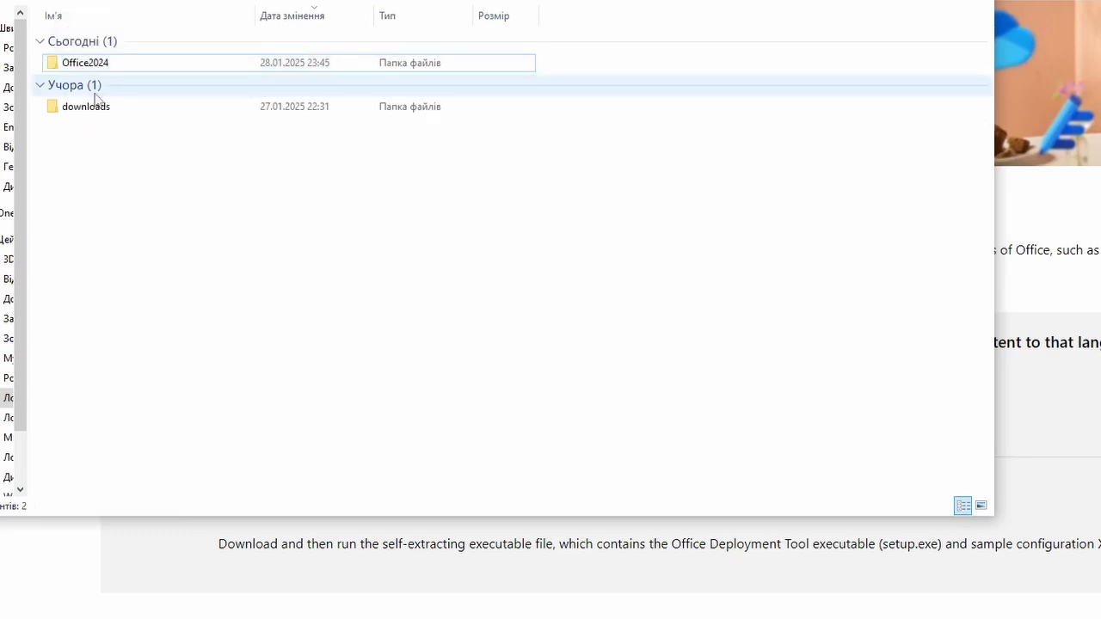
- Move the Office2024 folder from Downloads to the root of local disk C:
left_click(91, 67)
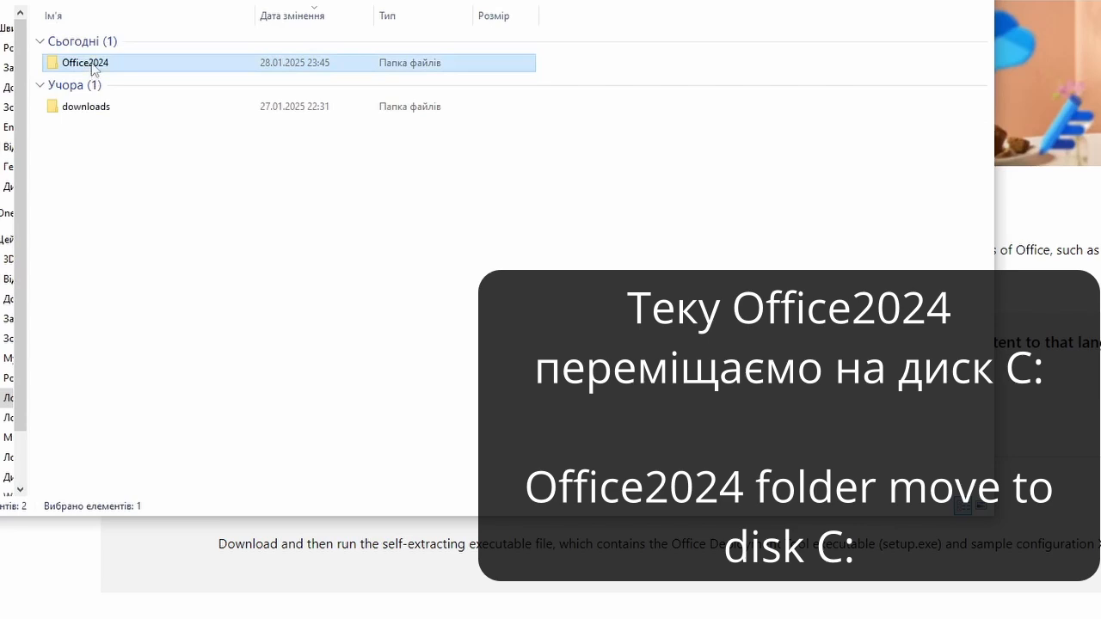
right_click(91, 66)
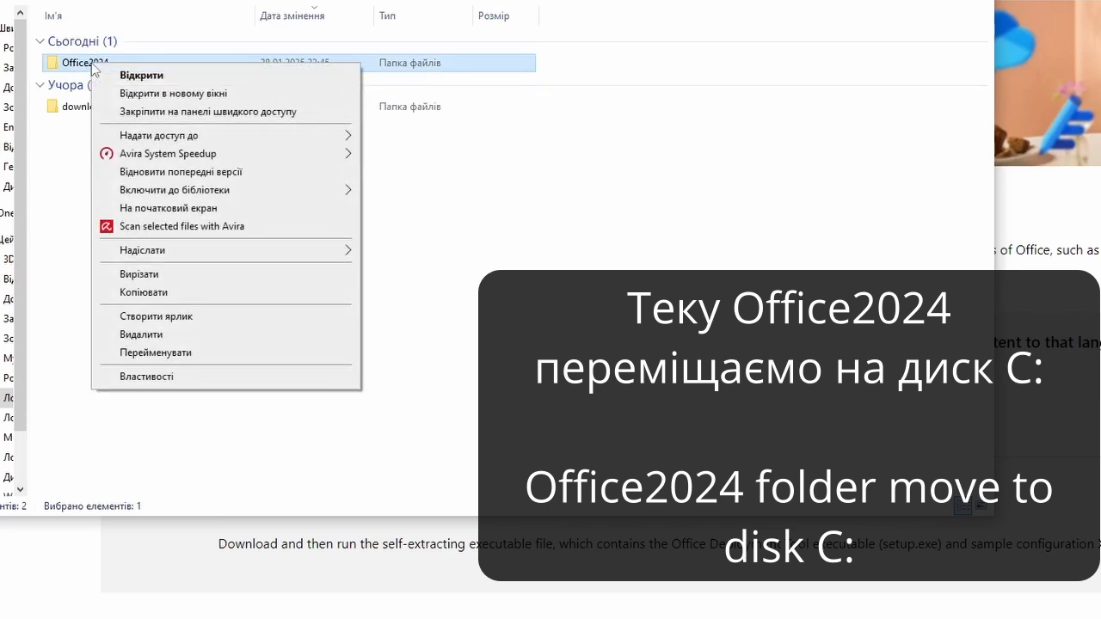
left_click(156, 277)
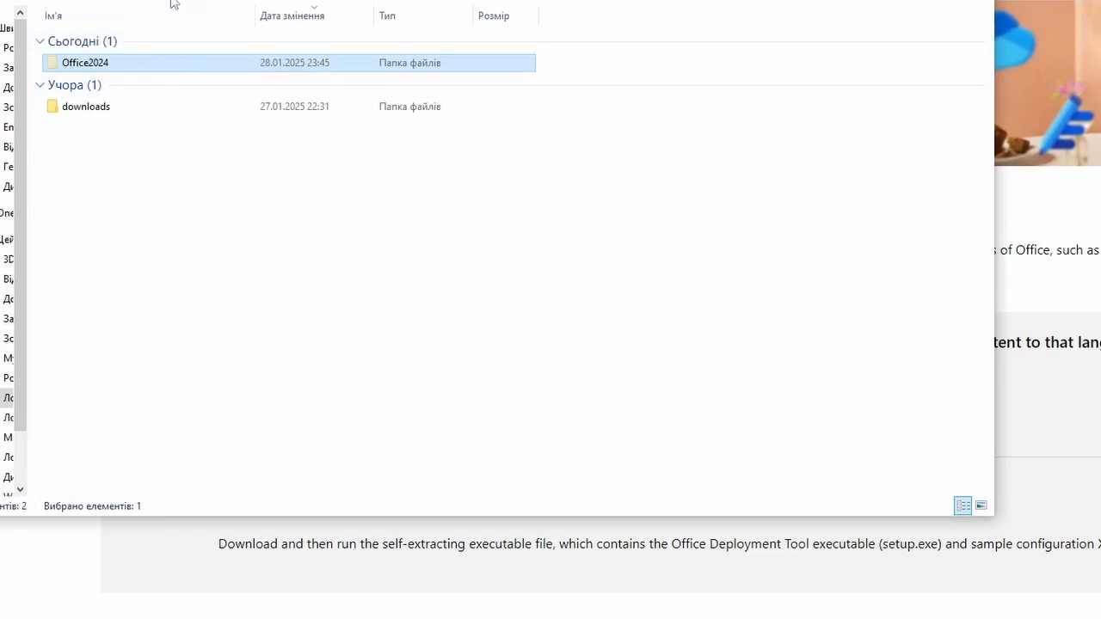
key("alt+Up")
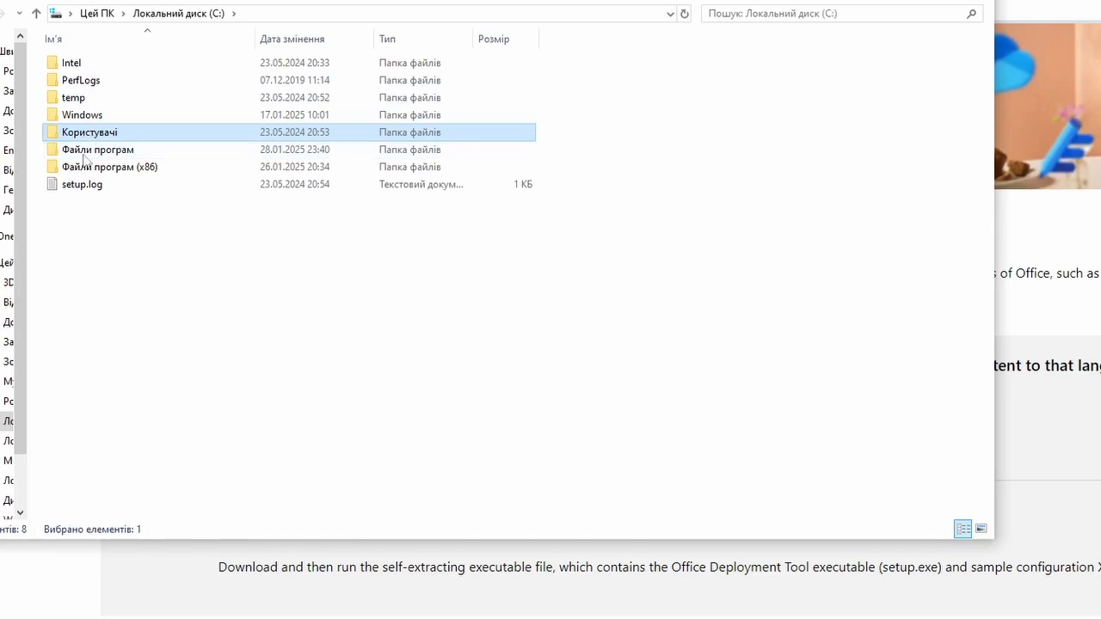
left_click(85, 241)
right_click(83, 235)
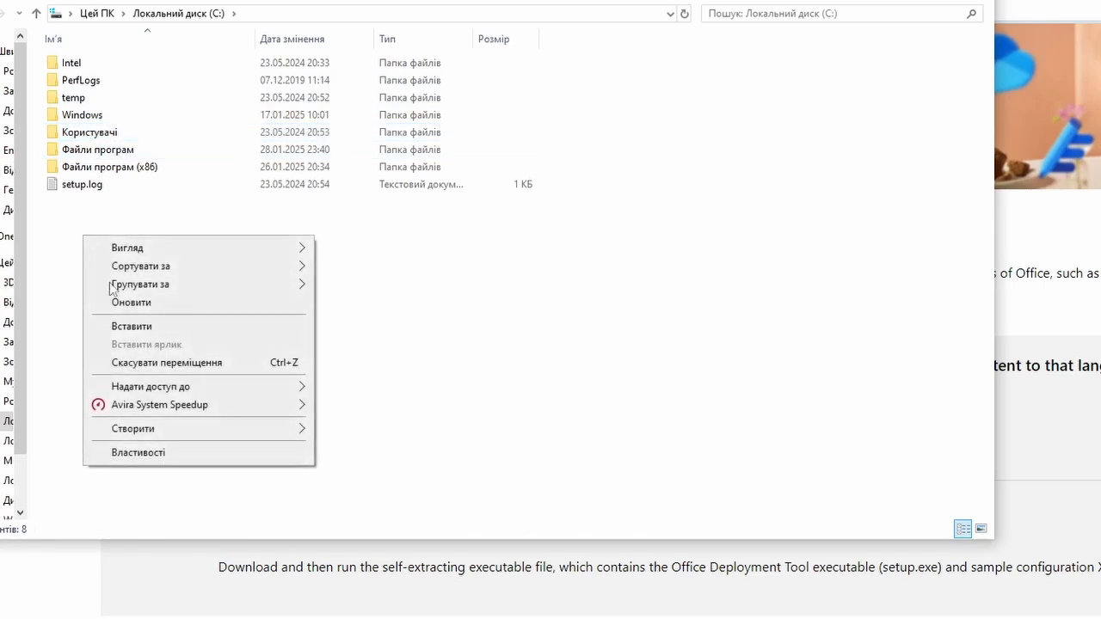
left_click(121, 327)
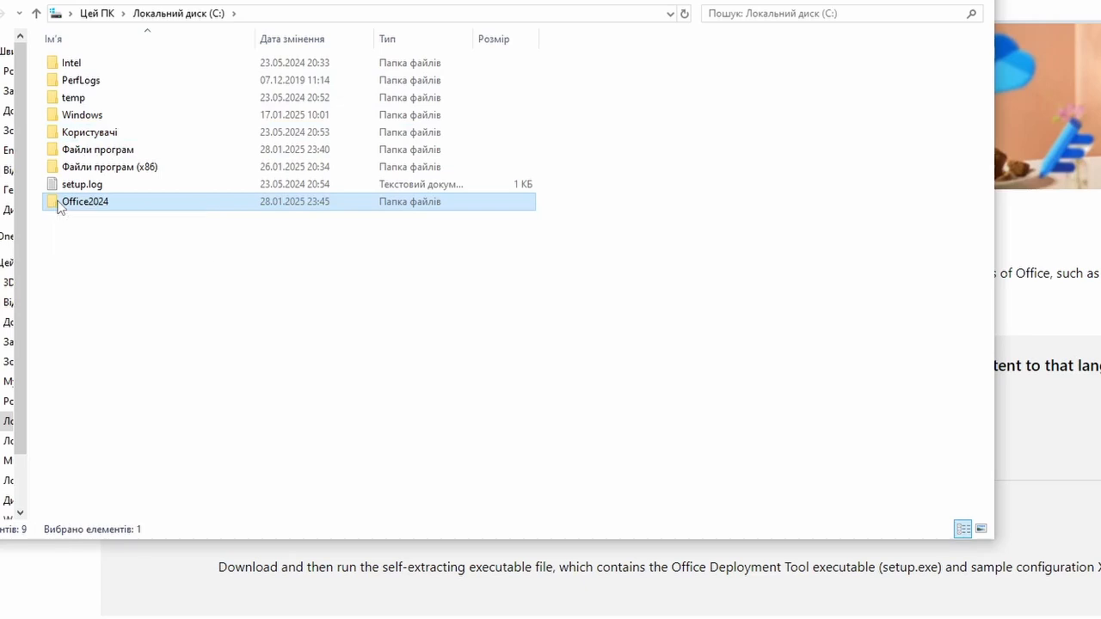
- Open the Office2024 folder on drive C: and run officedeploymenttool_18227-20162.exe as administrator
double_click(62, 205)
left_click(142, 80)
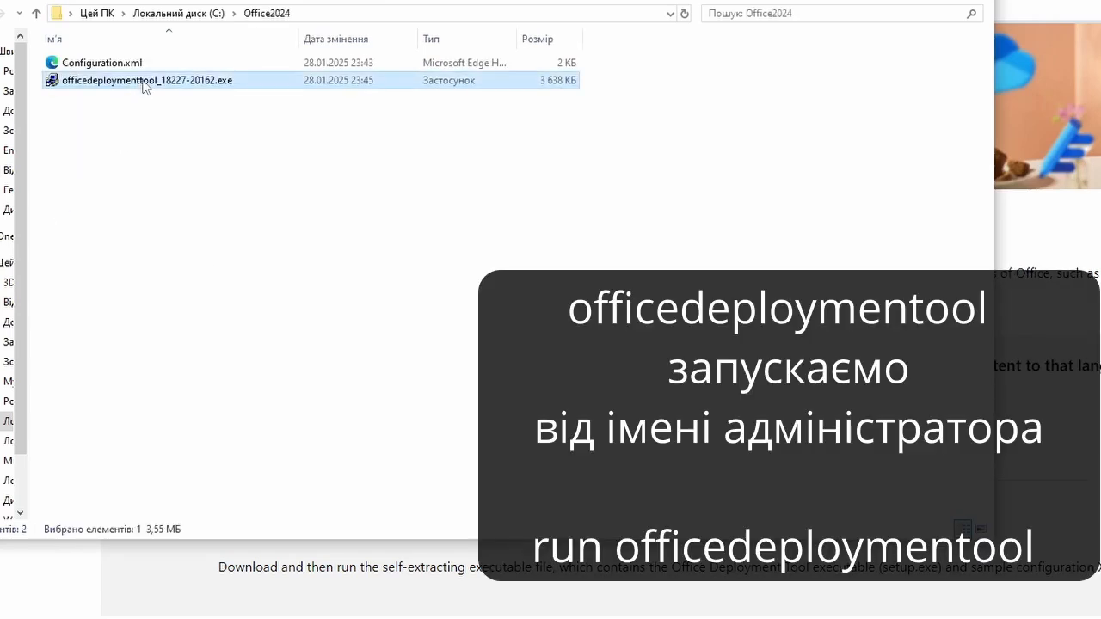
right_click(143, 80)
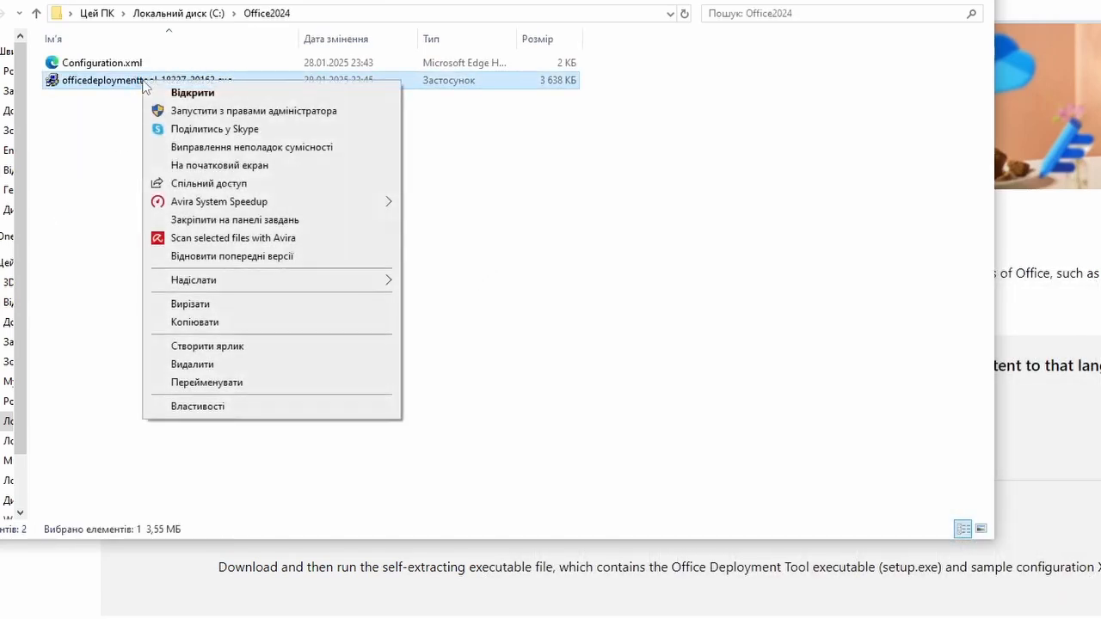
left_click(270, 112)
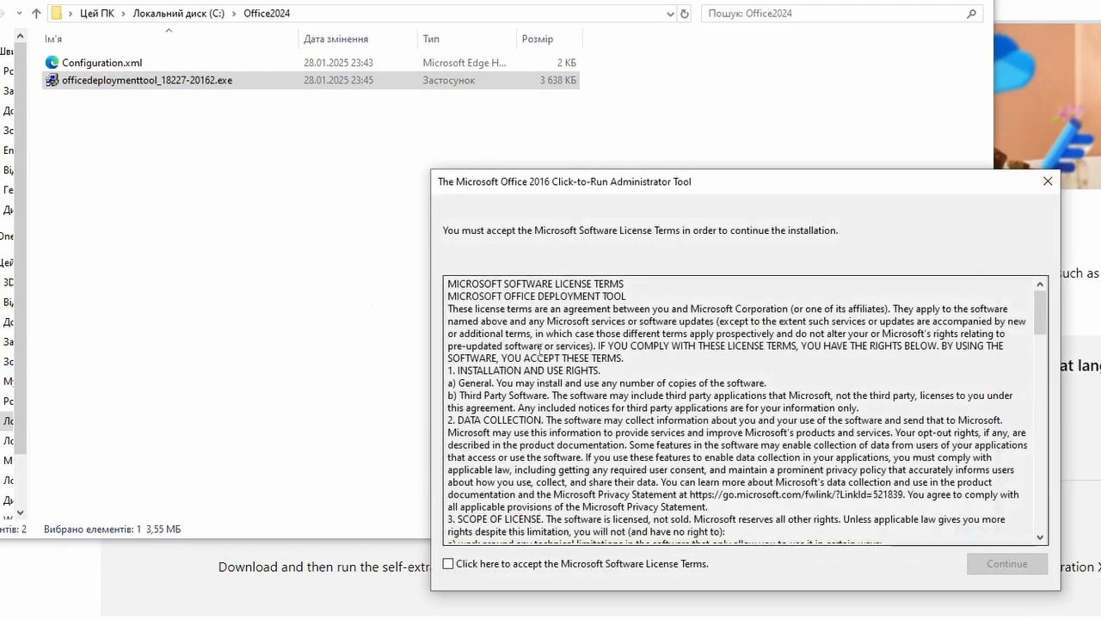
- Accept the Microsoft Software License Terms and extract the deployment tool files into the Office2024 folder on drive C:
left_click(448, 565)
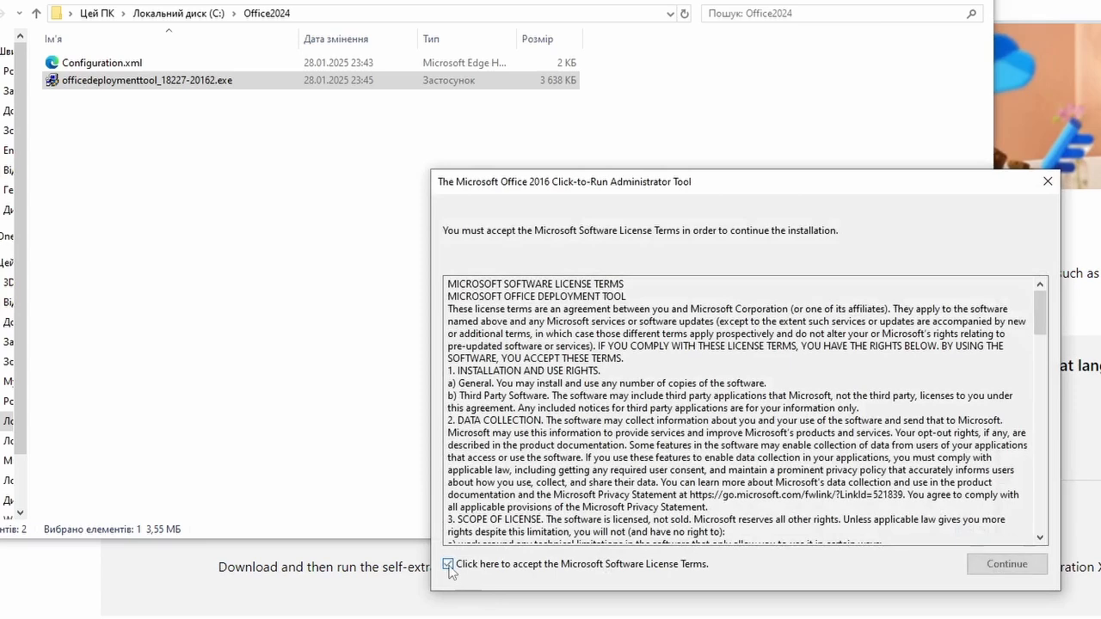
left_click(1006, 565)
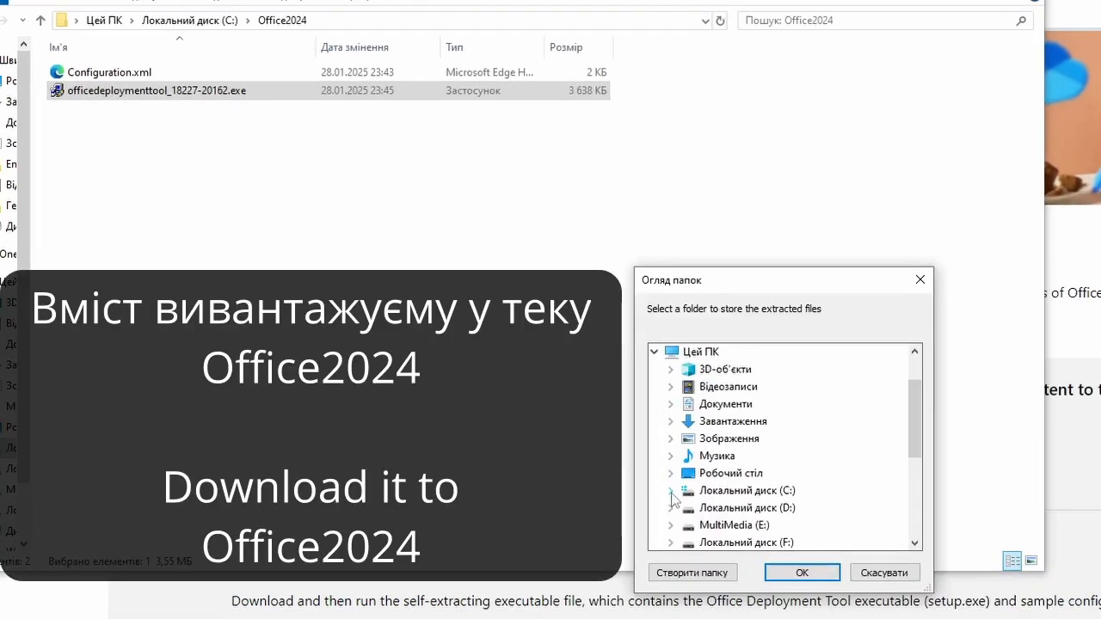
left_click(671, 491)
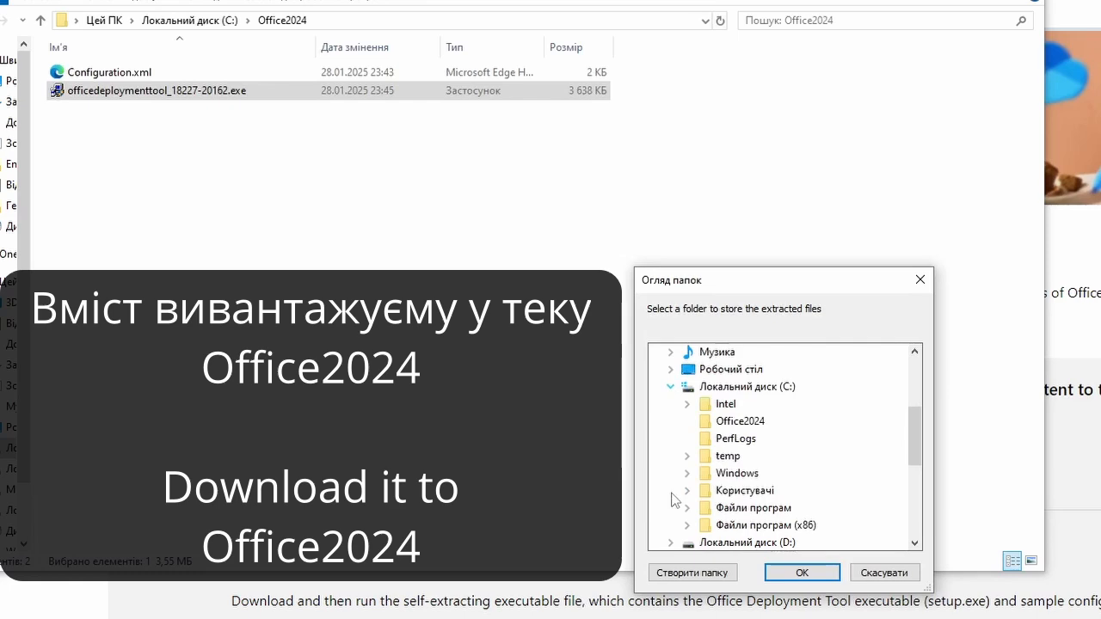
left_click(725, 423)
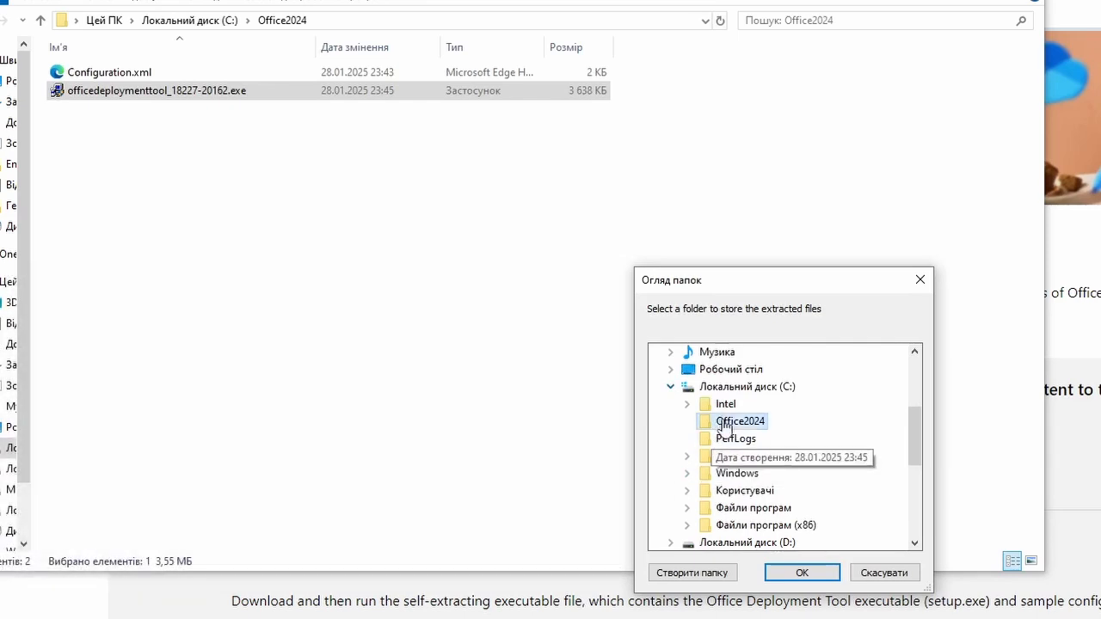
left_click(801, 573)
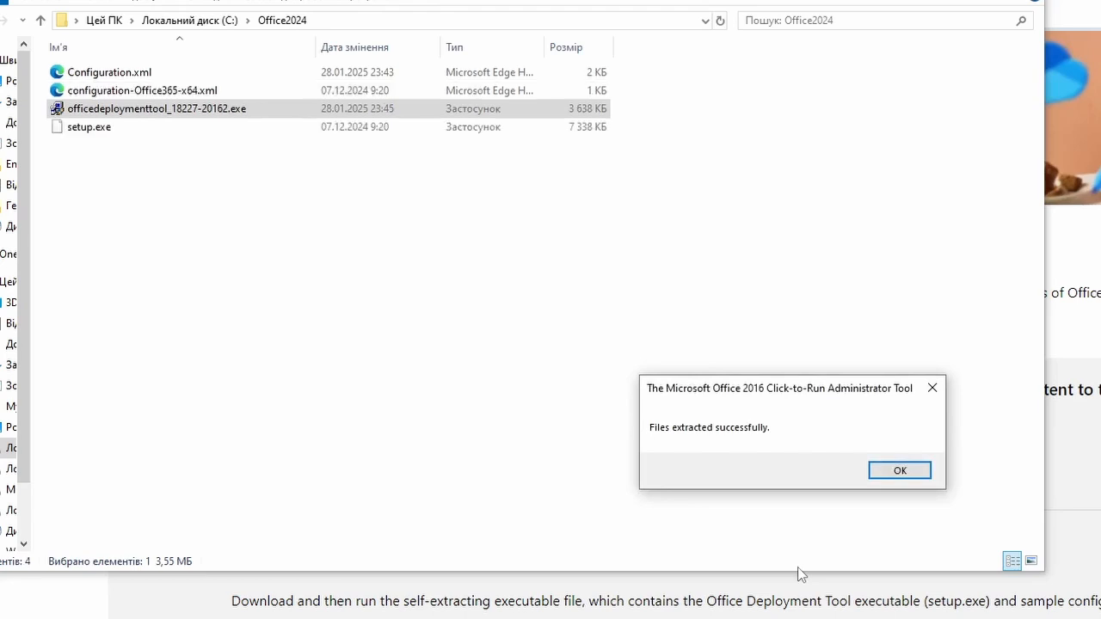
left_click(899, 470)
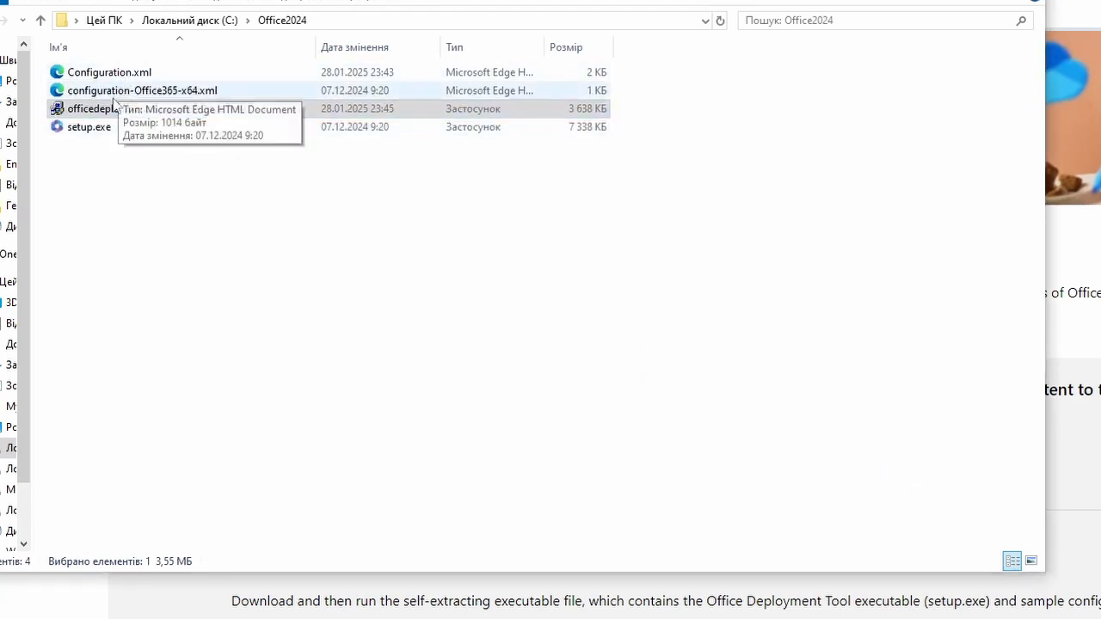
left_click(131, 188)
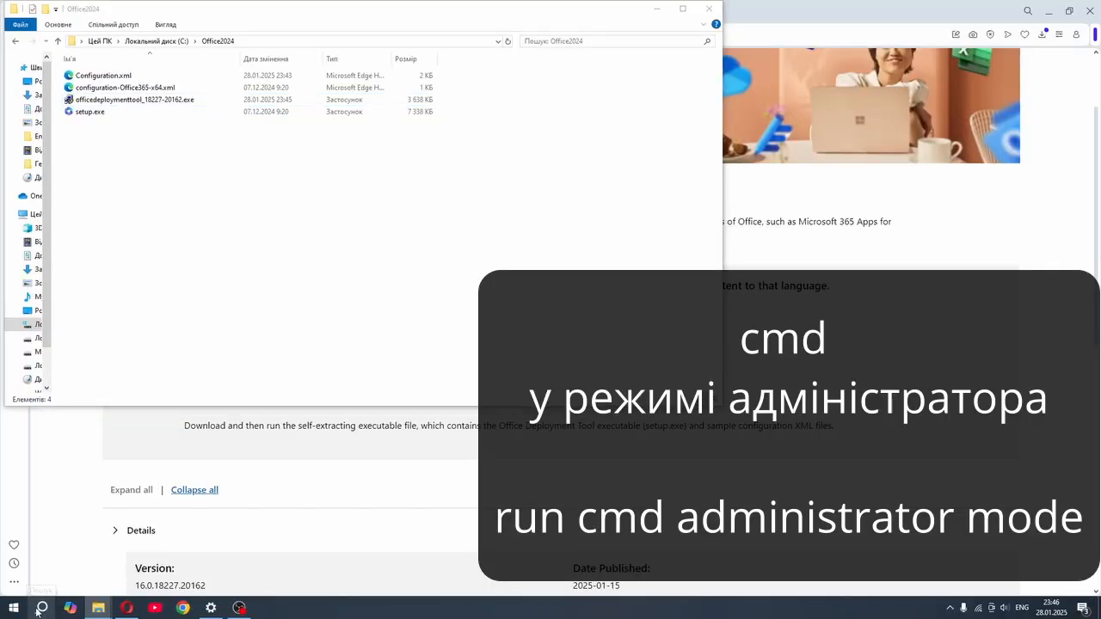
- Search Windows for cmd, open Command Prompt as administrator and move its window clear of the Office2024 folder's file list
left_click(41, 608)
type("cmd")
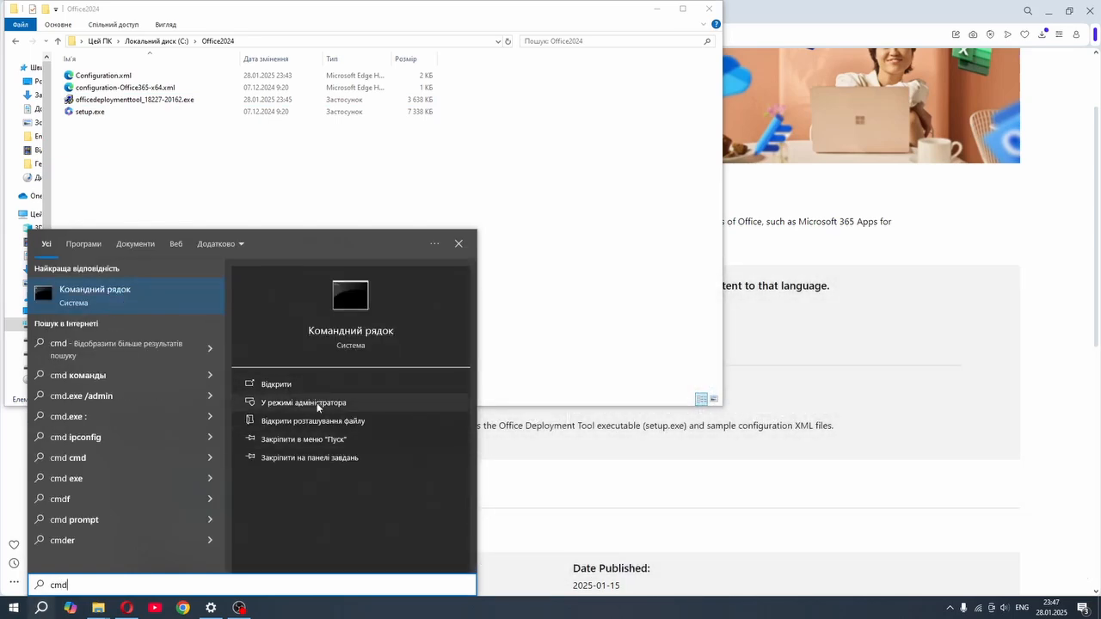
left_click(352, 404)
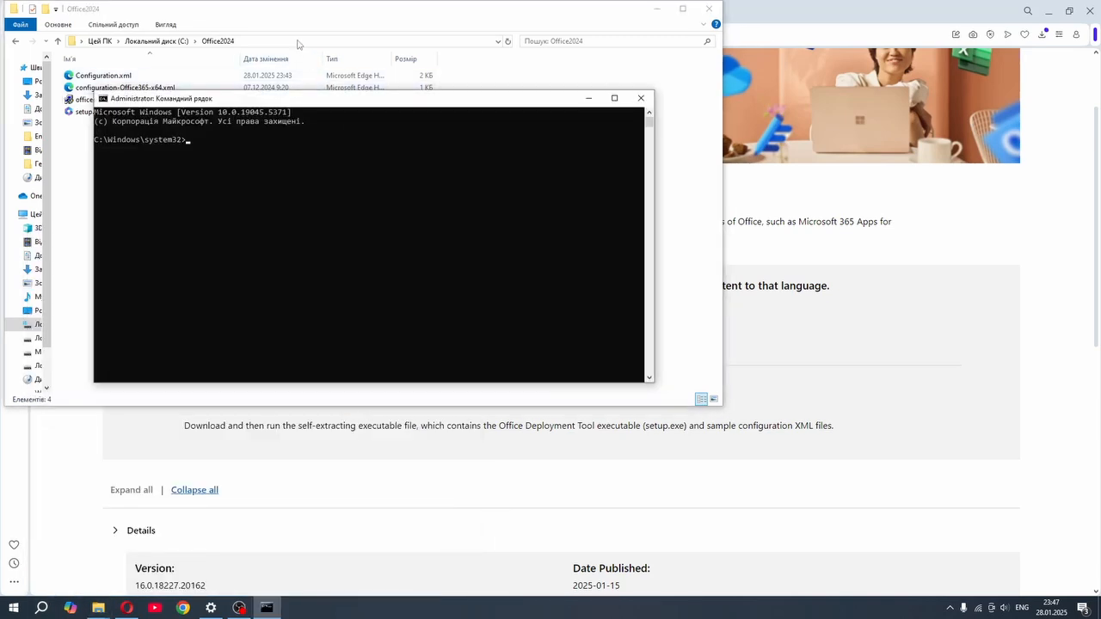
left_click_drag(362, 104, 531, 287)
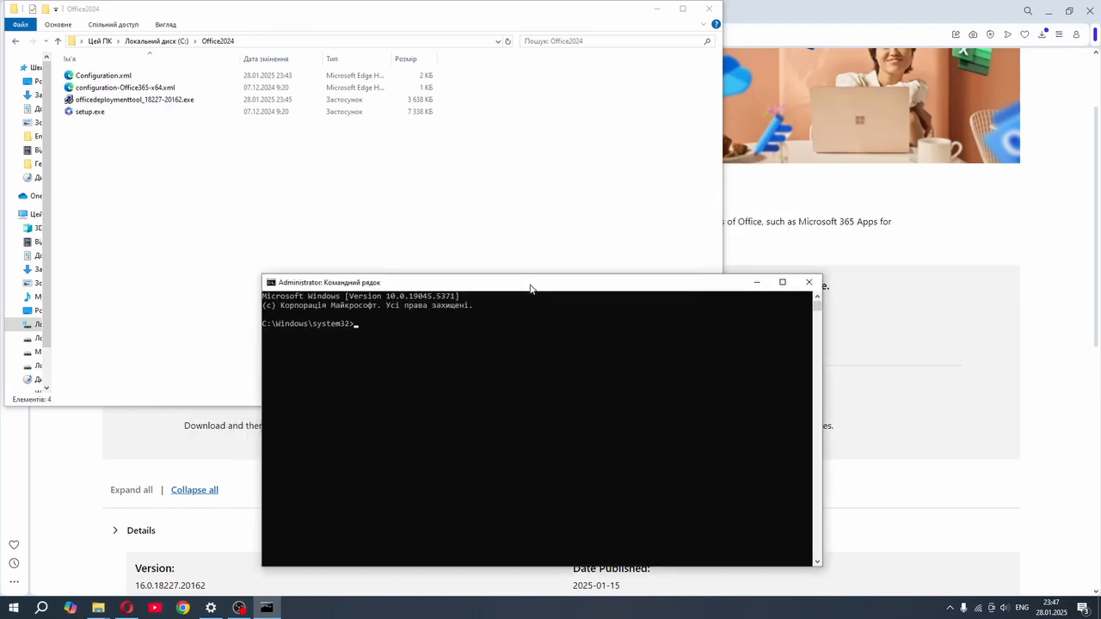
- Change the Command Prompt's working directory to C:\Office2024, using the folder's path from File Explorer
left_click(245, 42)
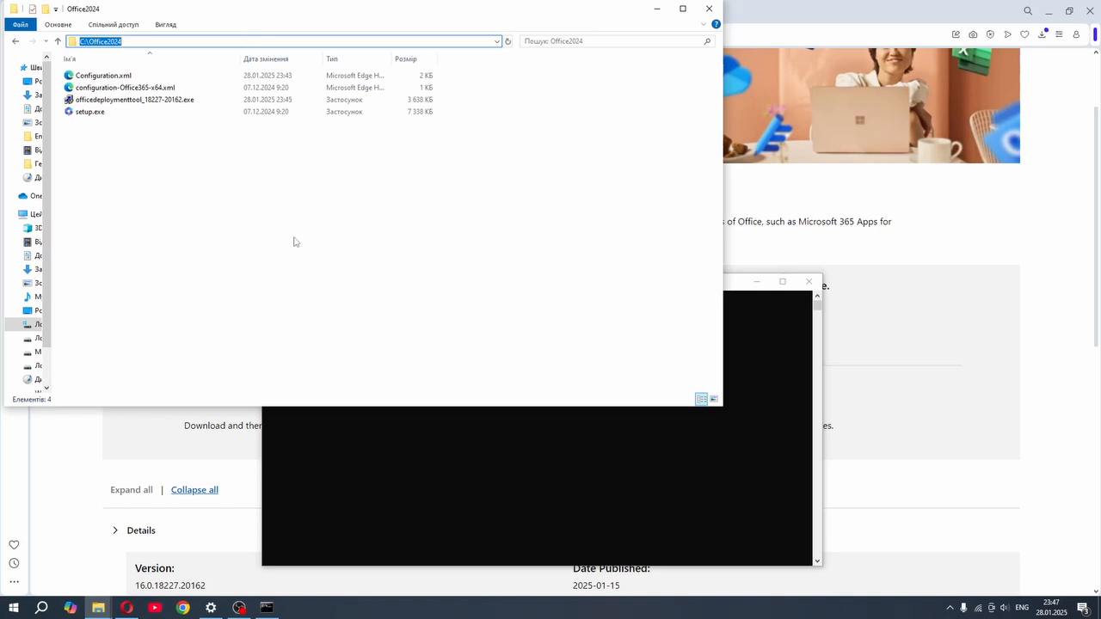
left_click(375, 426)
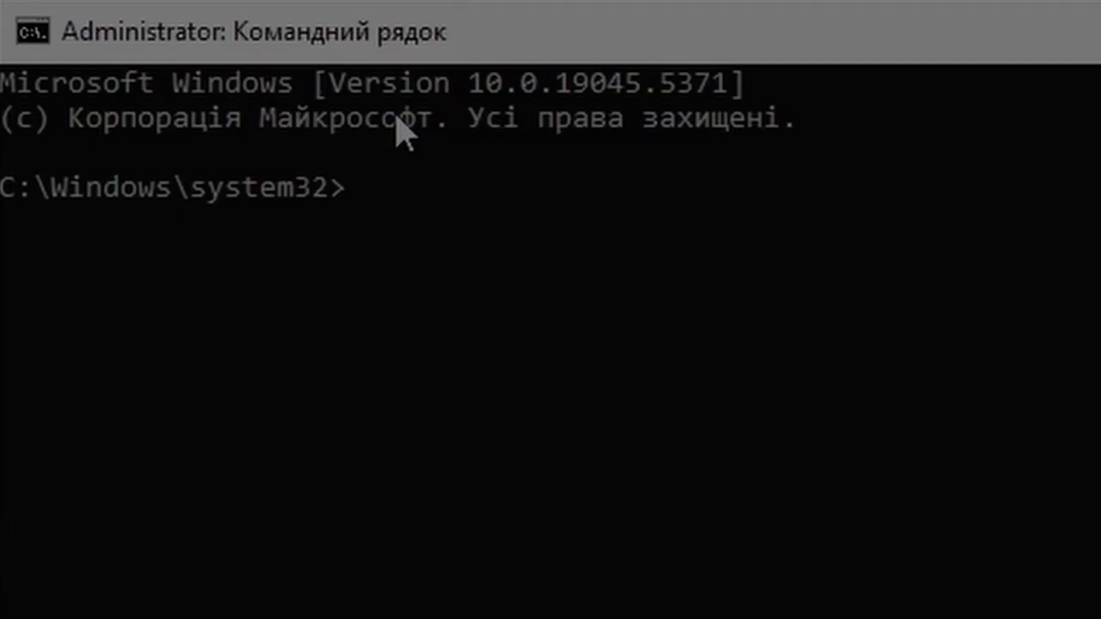
type("cd")
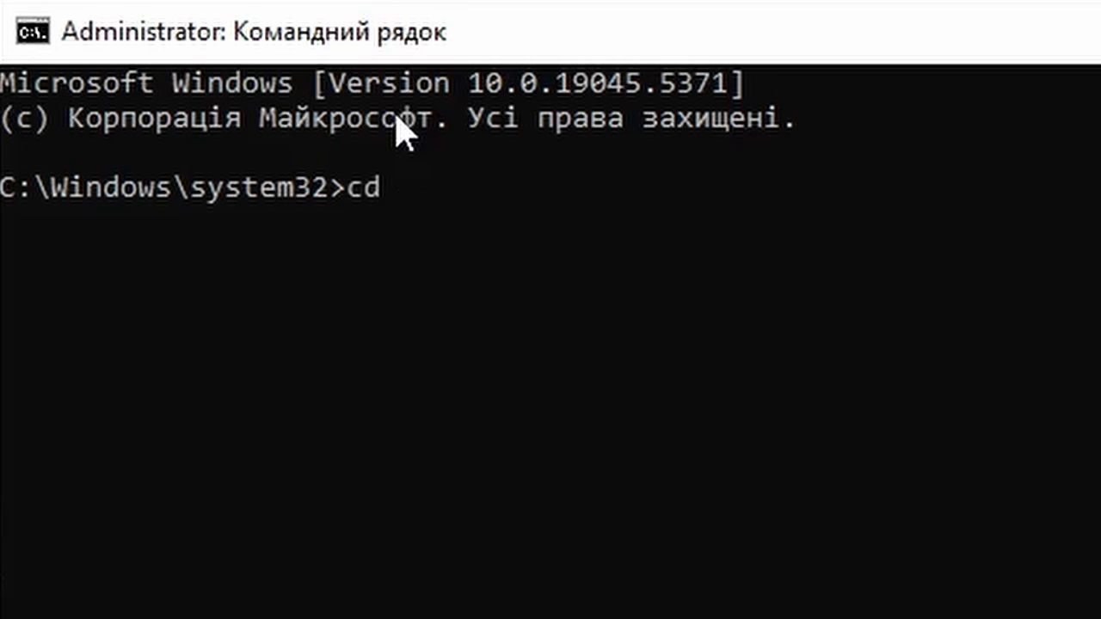
type("C:\\Office2024")
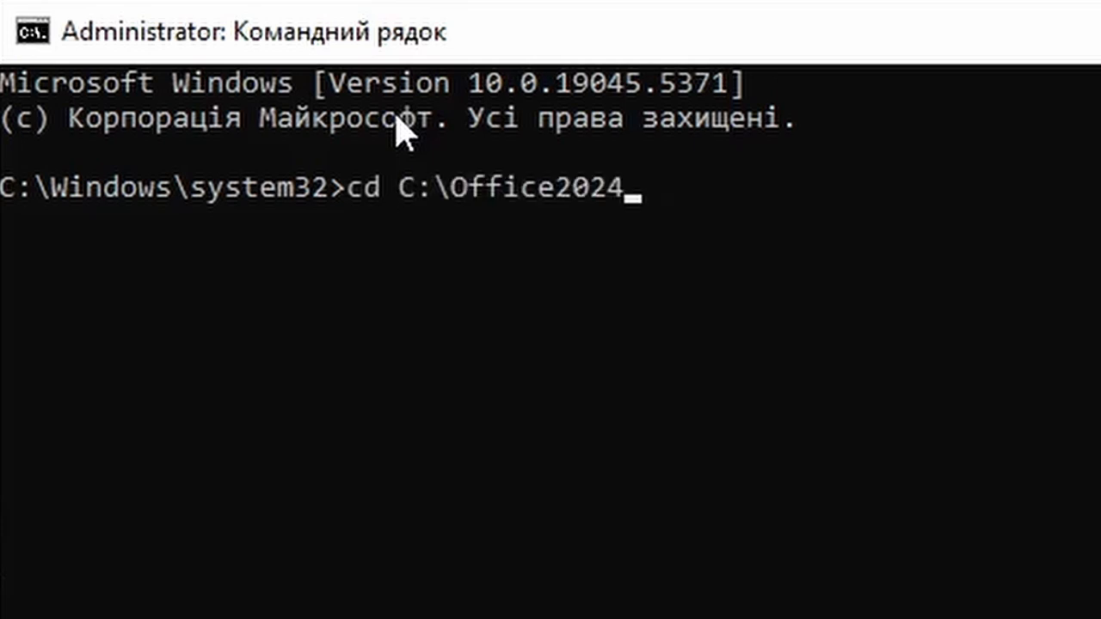
key("Return")
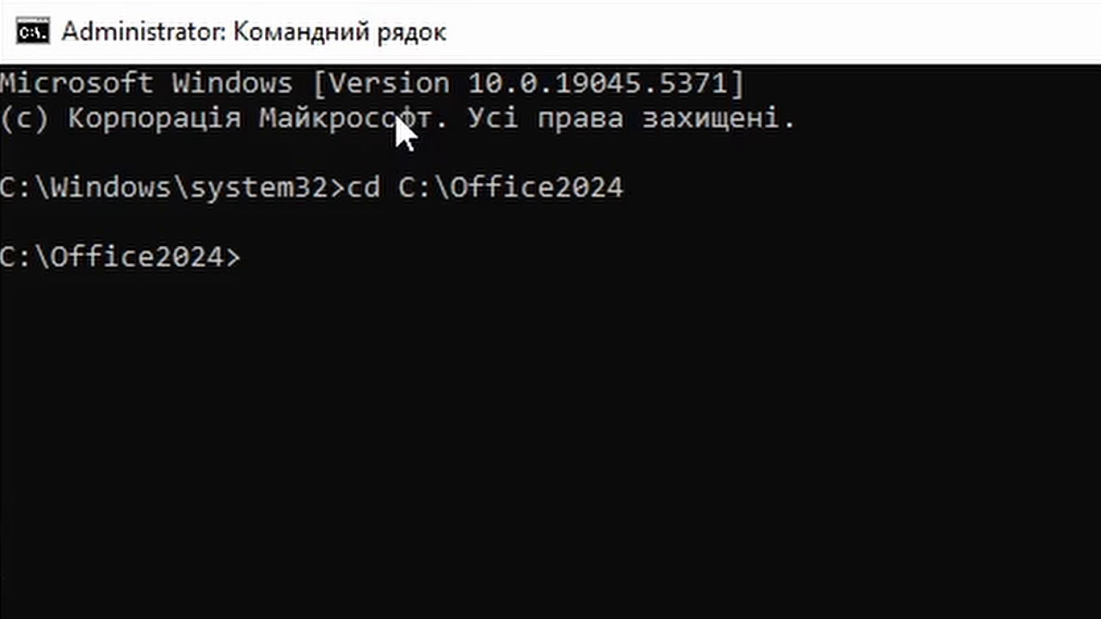
- Run the command "setup /configure configuration.xml" to install Office with the exported configuration
type("setup")
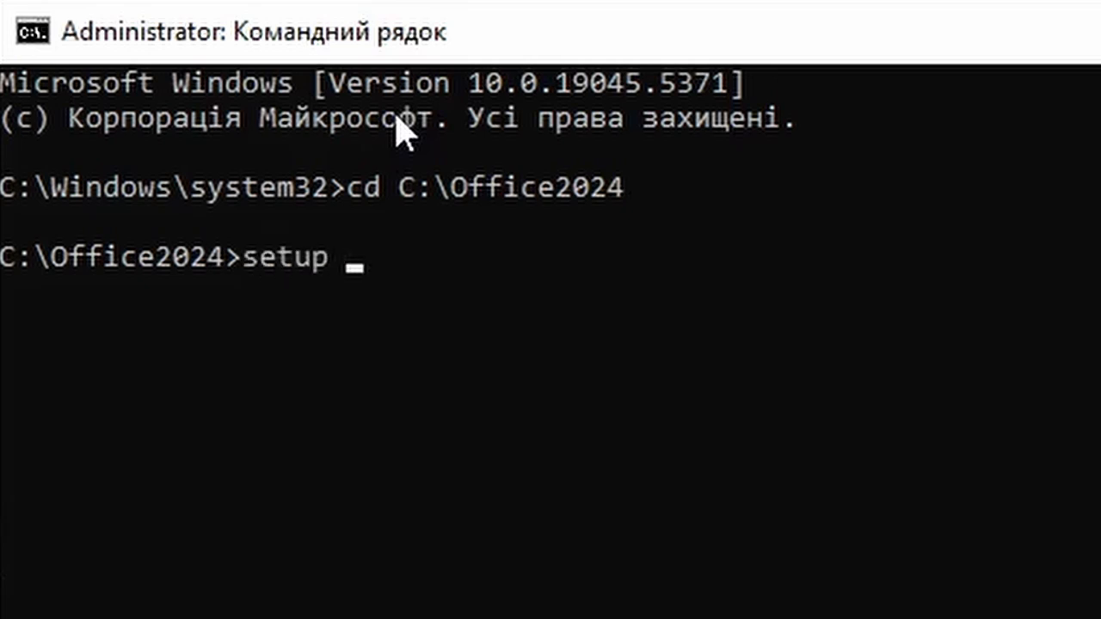
type(" /confi")
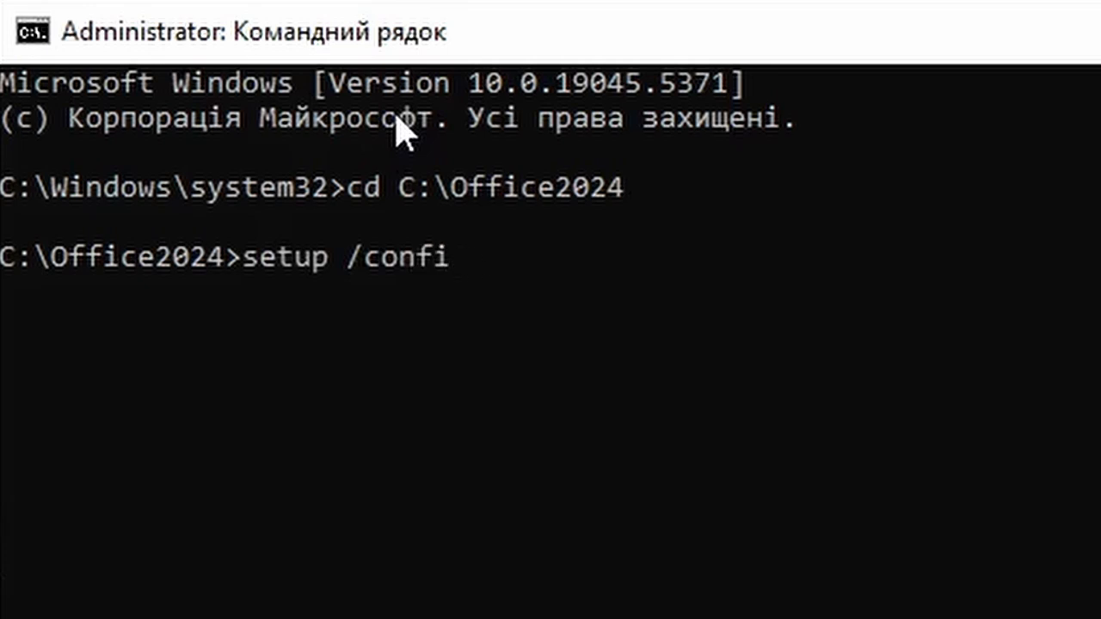
type("gure")
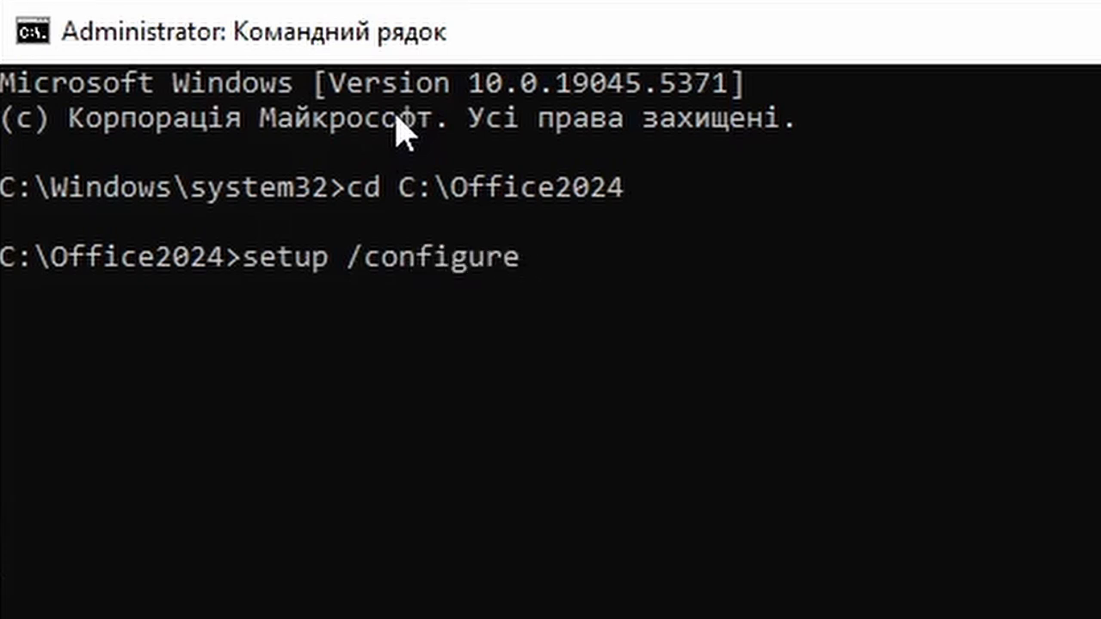
type(" configure")
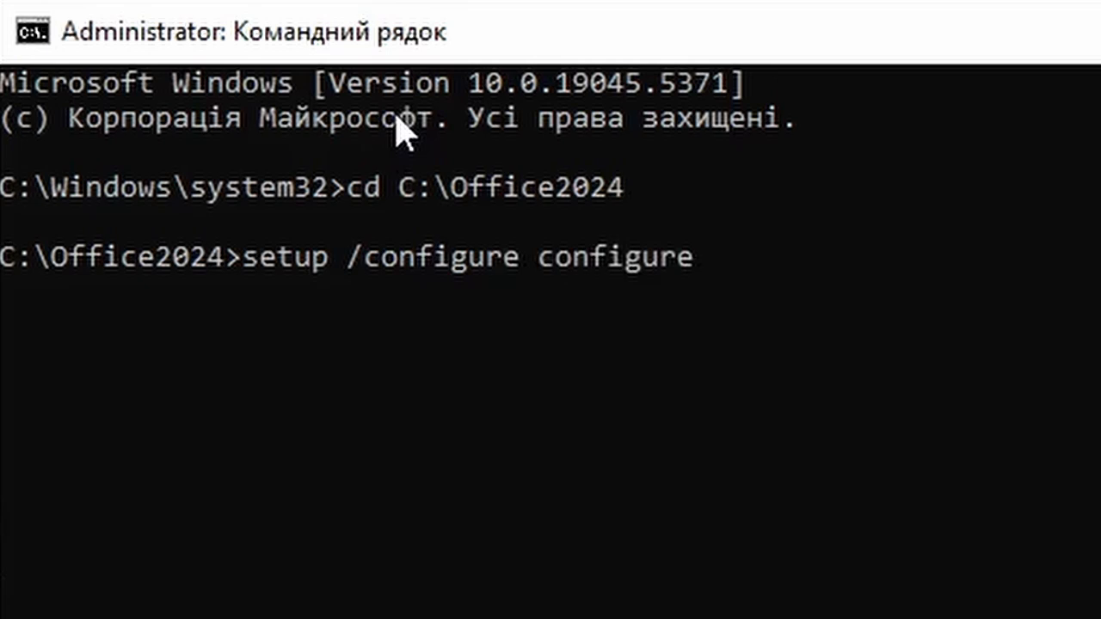
key("BackSpace")
type("ation")
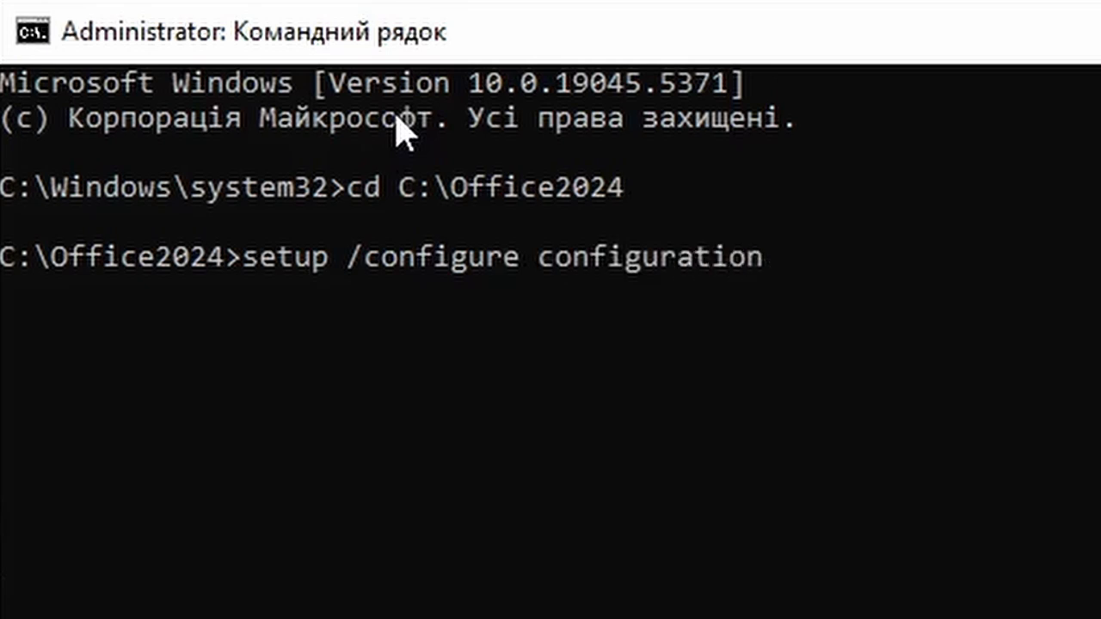
type(".xml")
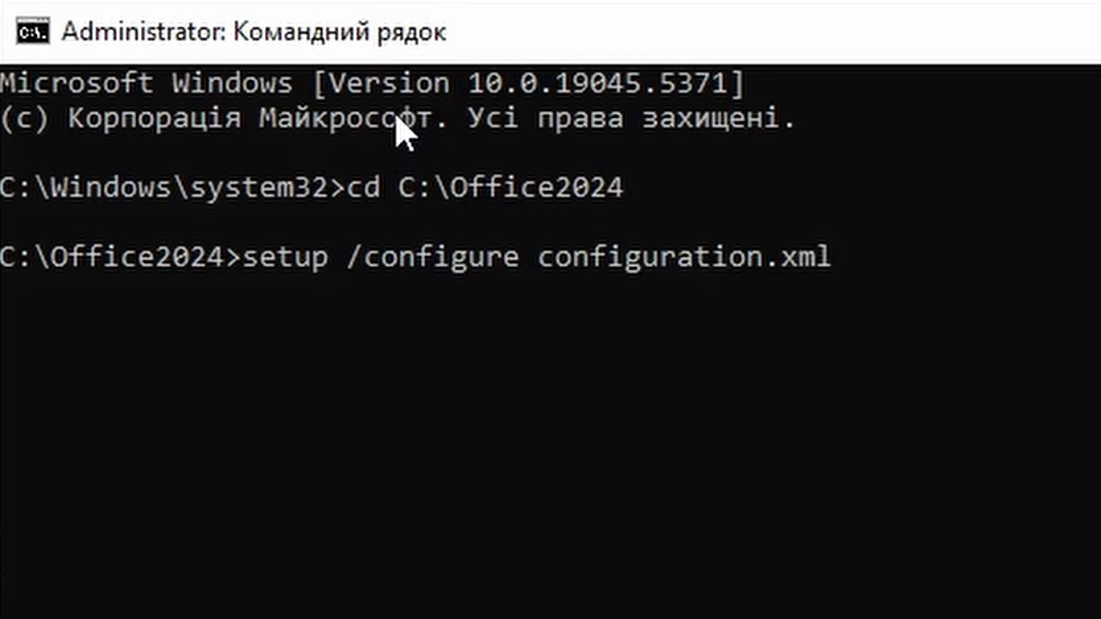
key("Return")
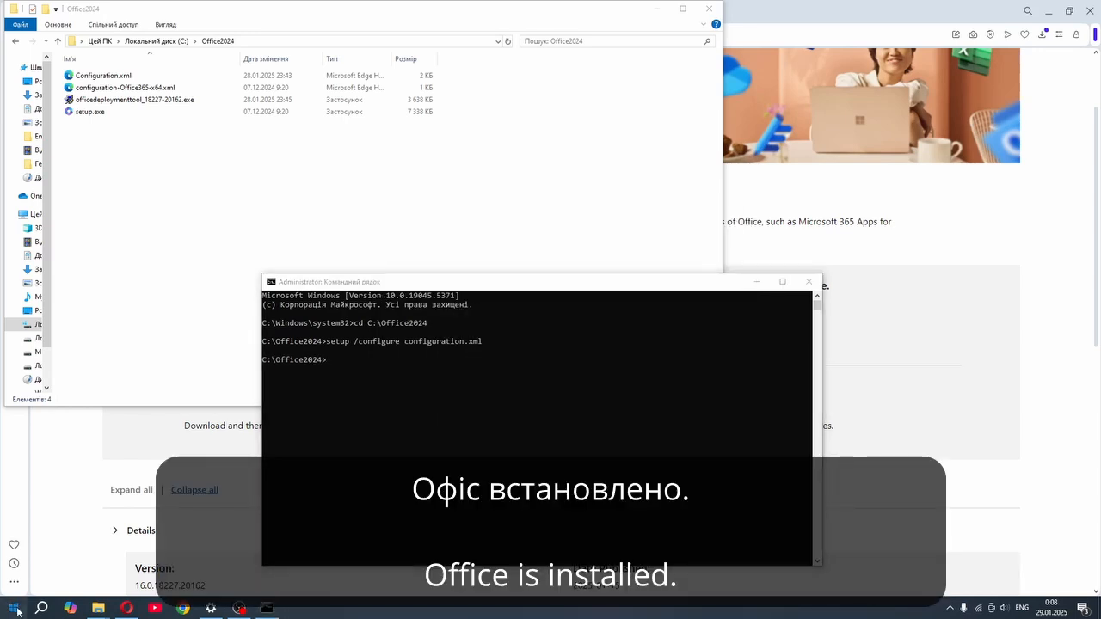
- Expand the list of recently added Windows apps and launch Excel
left_click(16, 608)
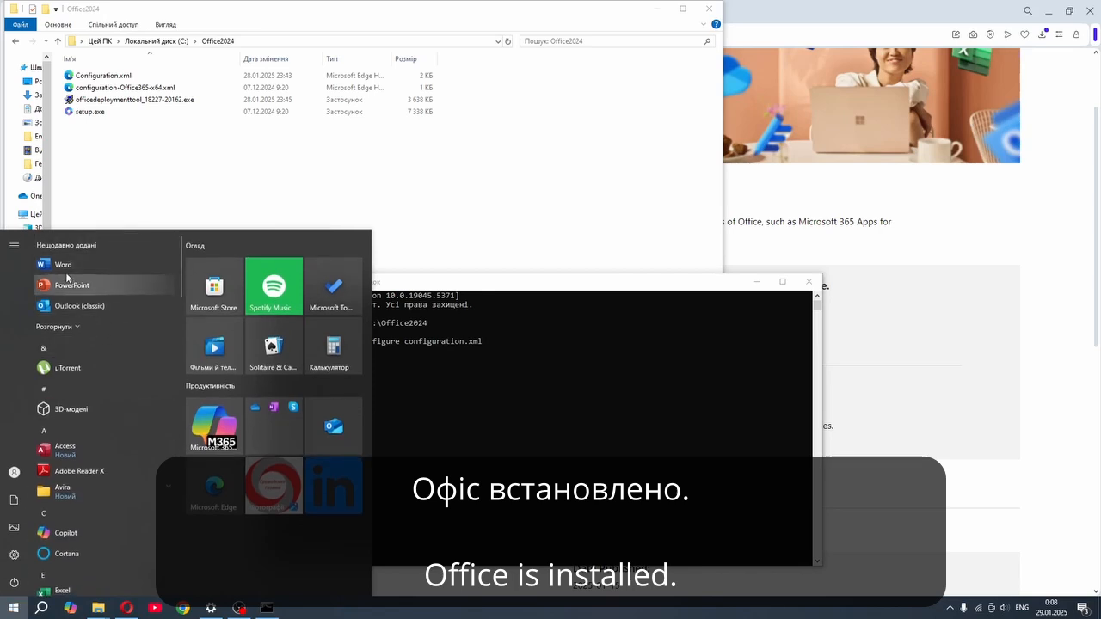
left_click(56, 326)
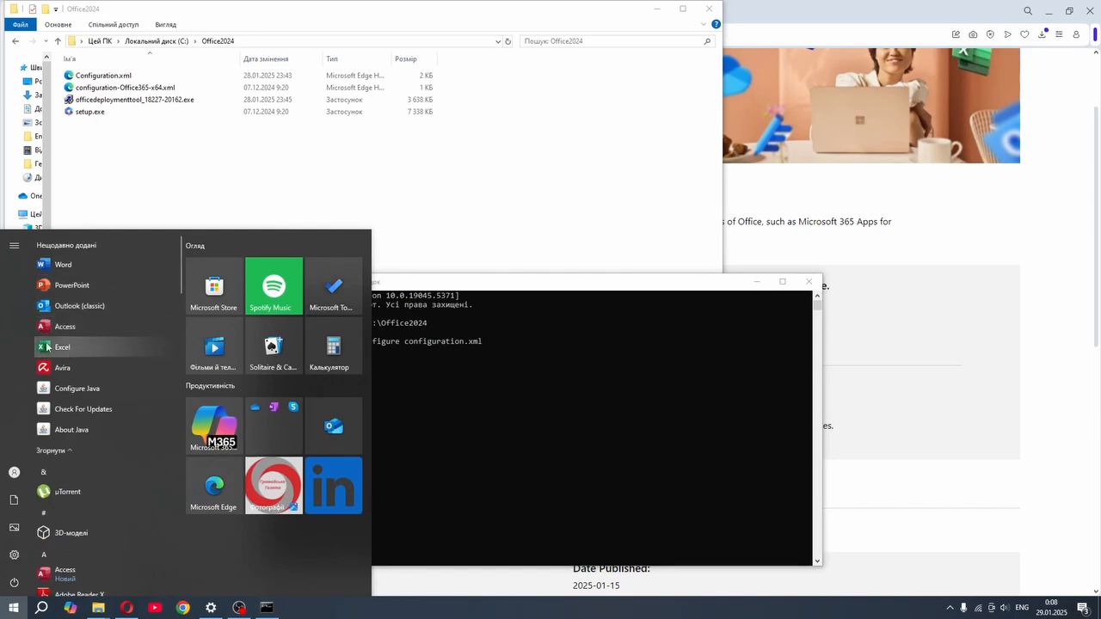
left_click(47, 347)
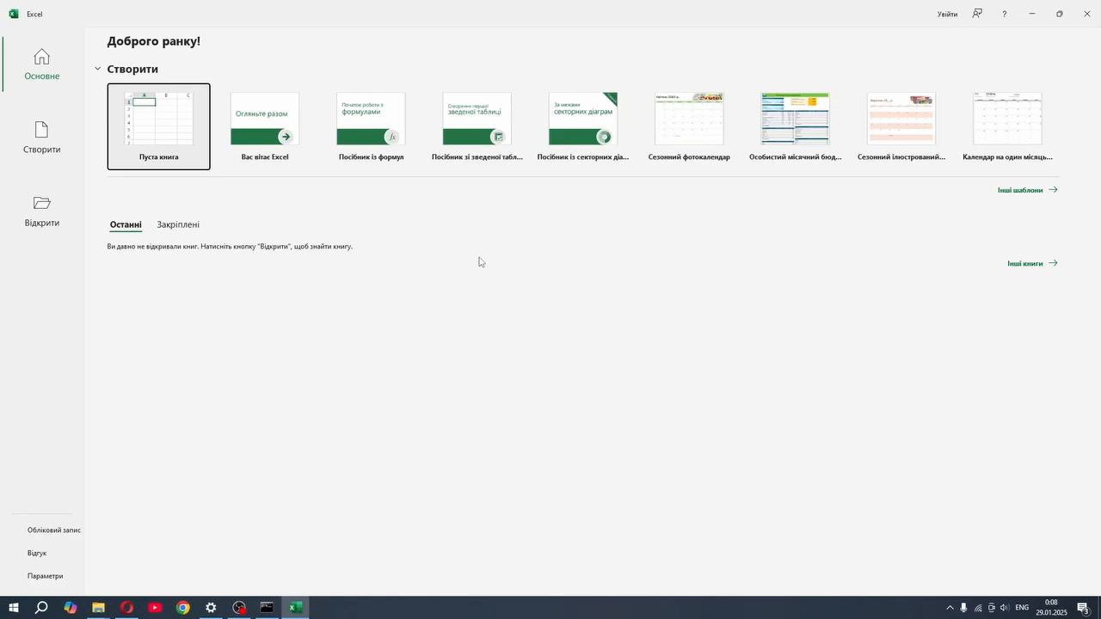
- Launch Word from the recently added Windows apps and create a blank document
left_click(13, 607)
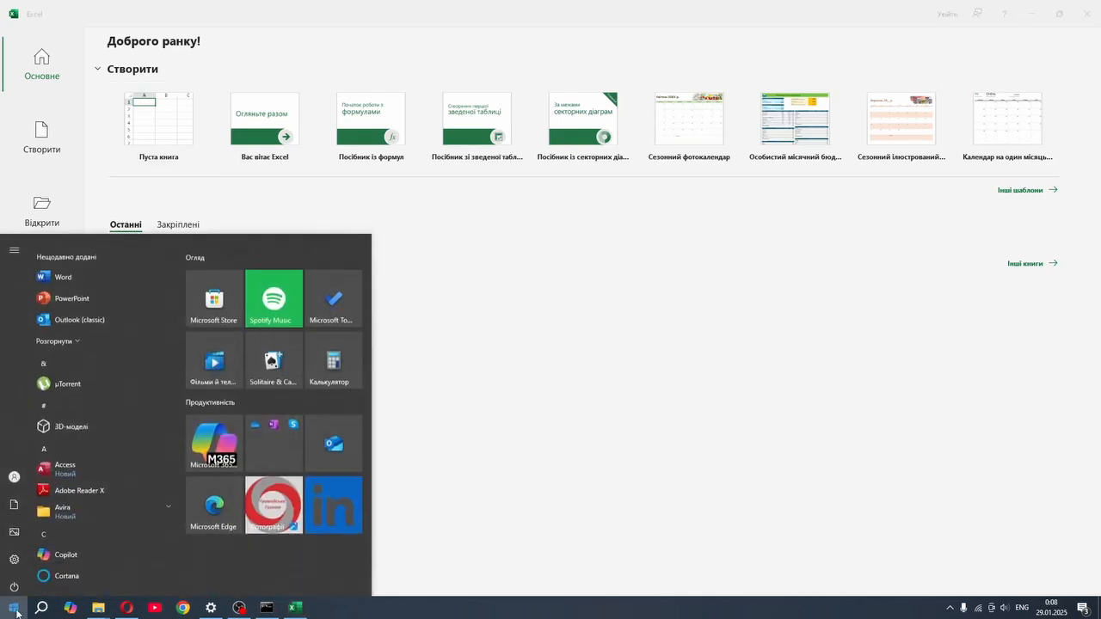
left_click(78, 266)
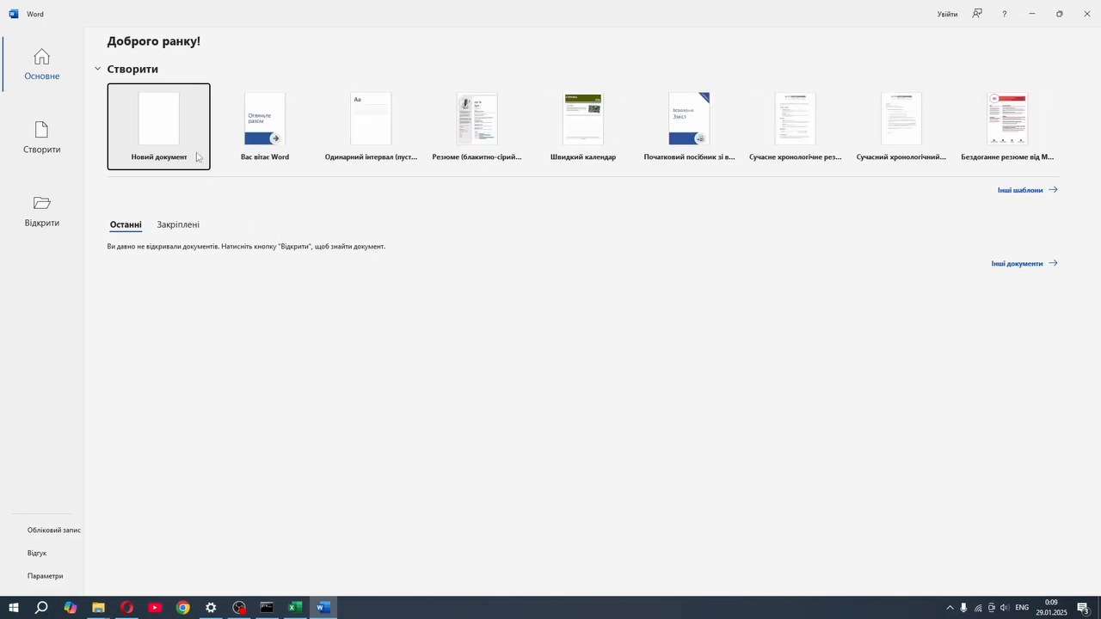
left_click(173, 141)
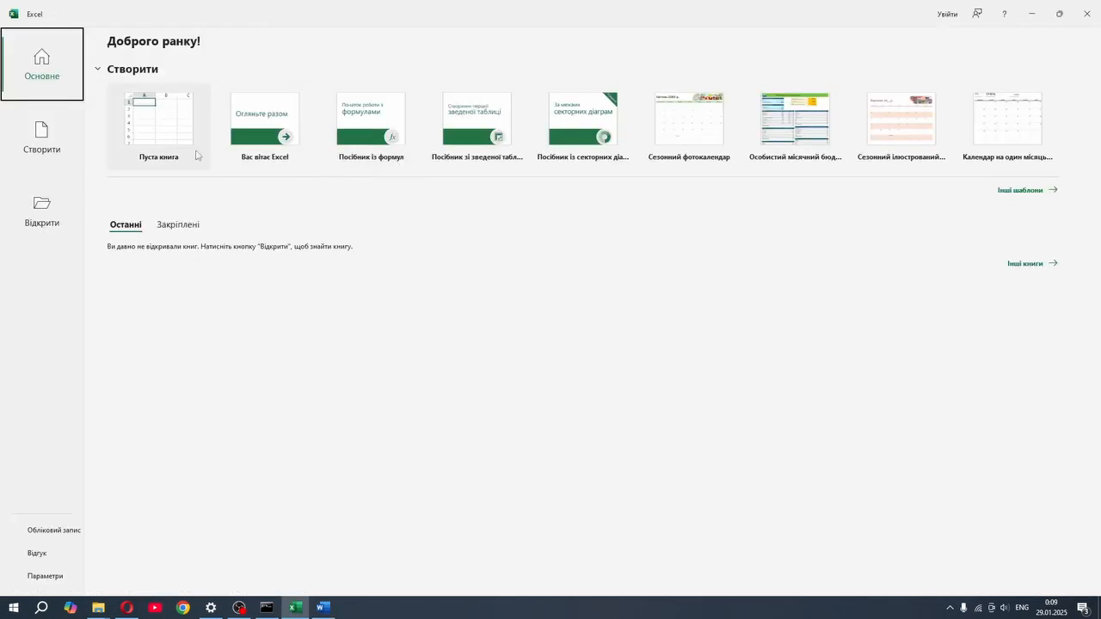
- Switch to Excel, create a blank workbook and test cell selection on the range D3:F7 and cell G5
left_click(169, 127)
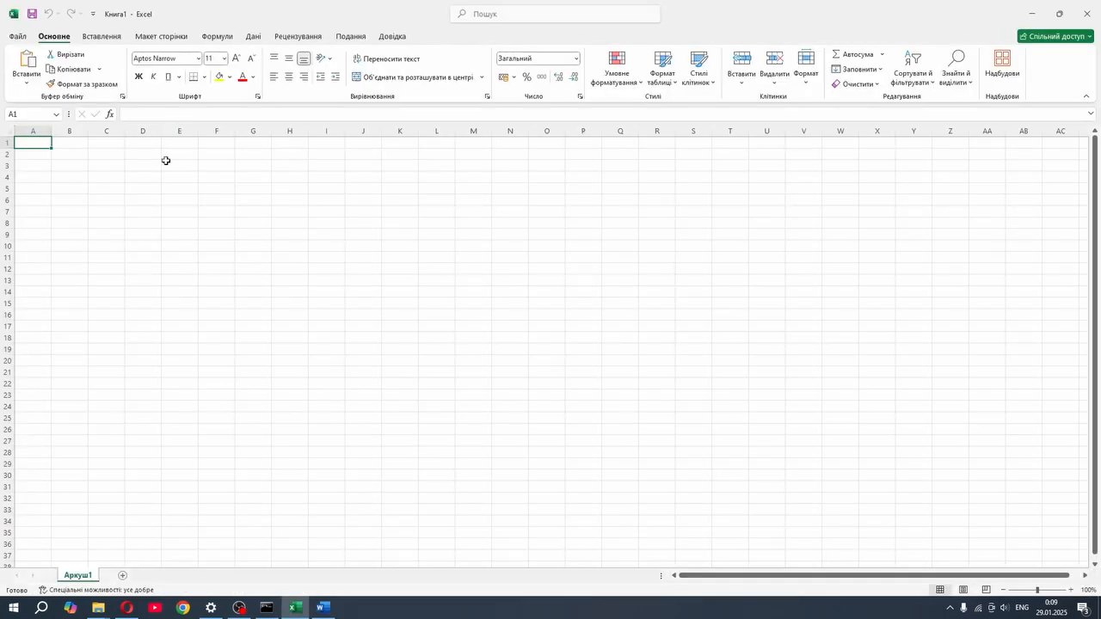
left_click(157, 177)
left_click_drag(143, 161, 203, 206)
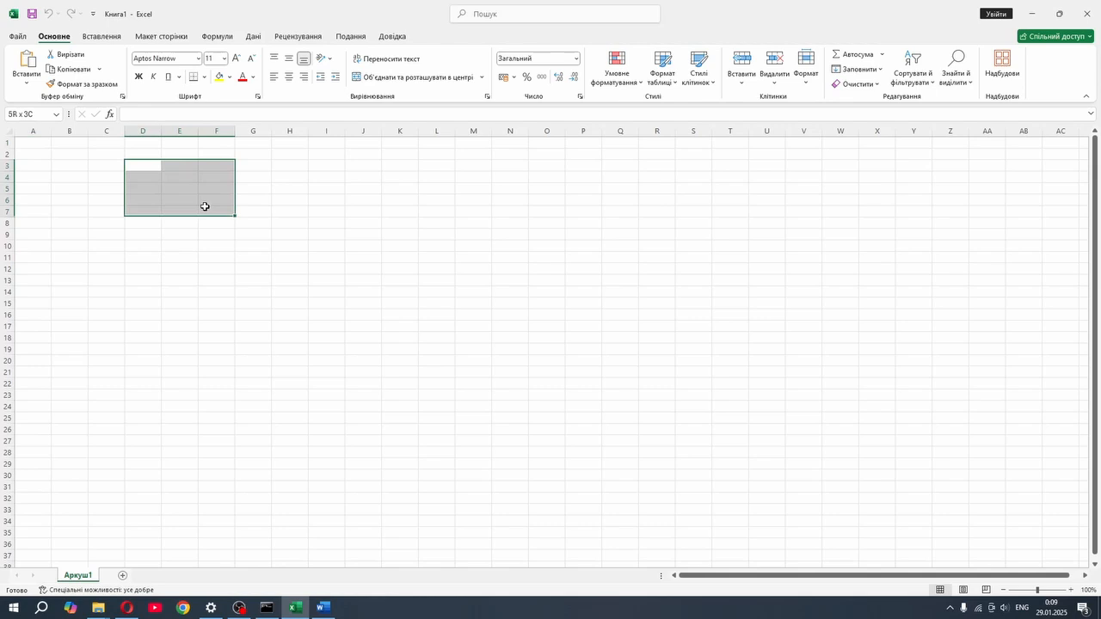
left_click(253, 190)
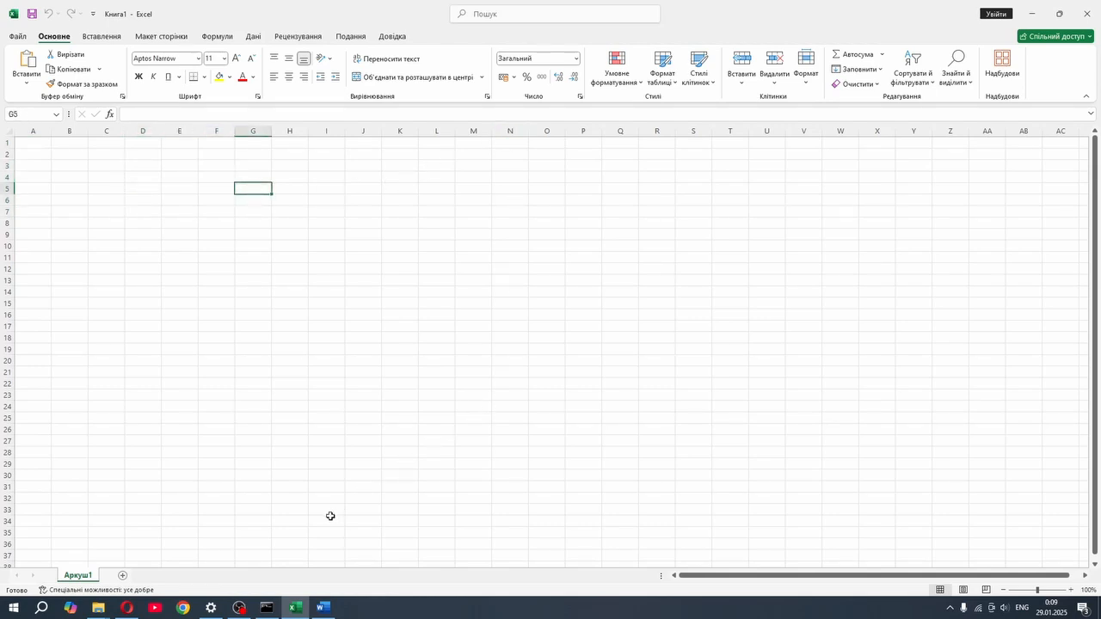